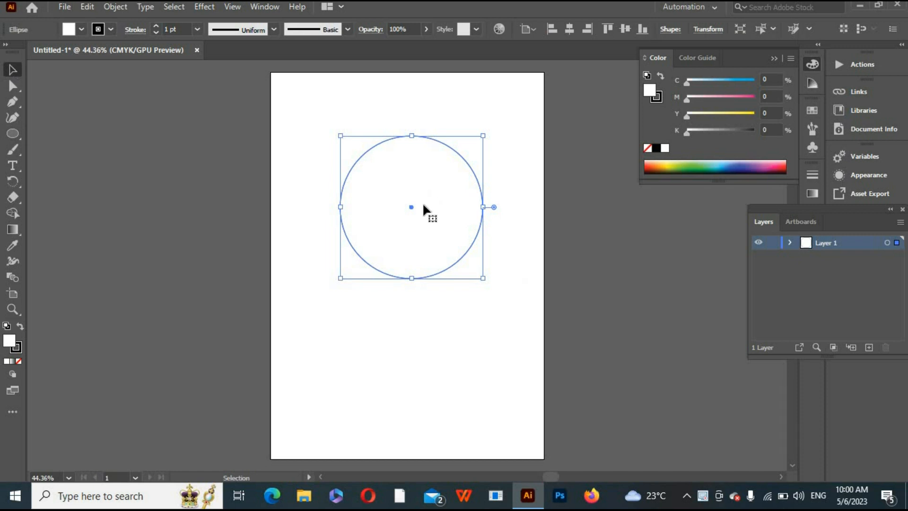
- Move the circle slightly up on the artboard and draw a smaller square below it
{"action": "left_click_drag", "start_coordinate": [411, 208], "coordinate": [403, 185]}
{"action": "left_click_drag", "start_coordinate": [12, 134], "coordinate": [54, 134]}
{"action": "left_click_drag", "start_coordinate": [328, 287], "coordinate": [409, 367]}
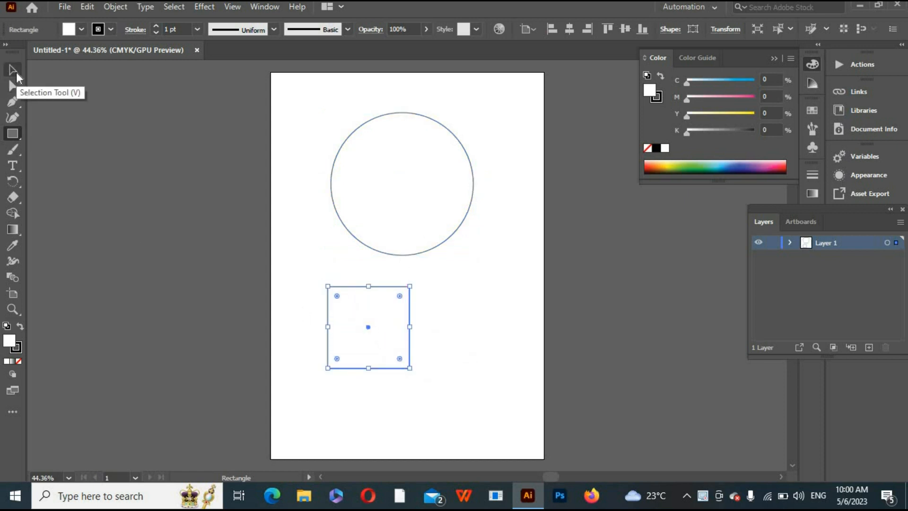
- Move the square up so that it is centred on the circle's bottom edge, and deselect it
{"action": "left_click", "coordinate": [13, 70]}
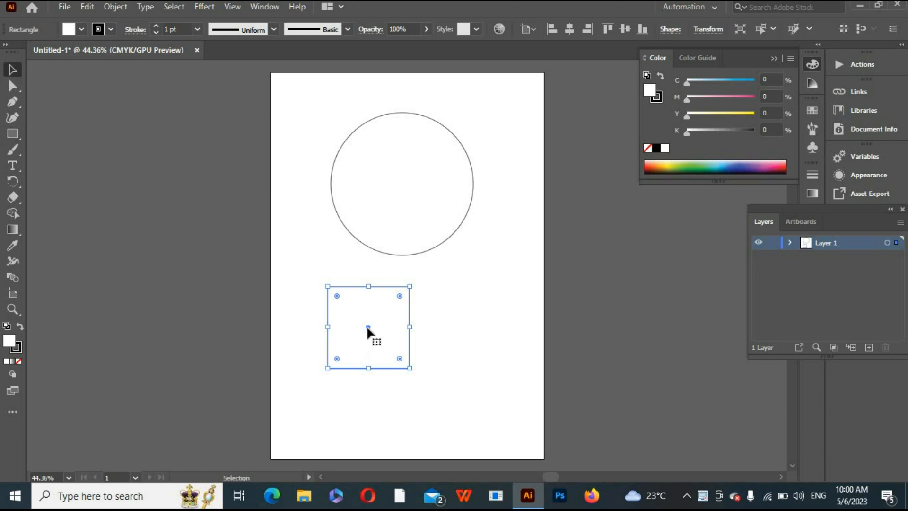
{"action": "left_click_drag", "start_coordinate": [367, 329], "coordinate": [399, 255]}
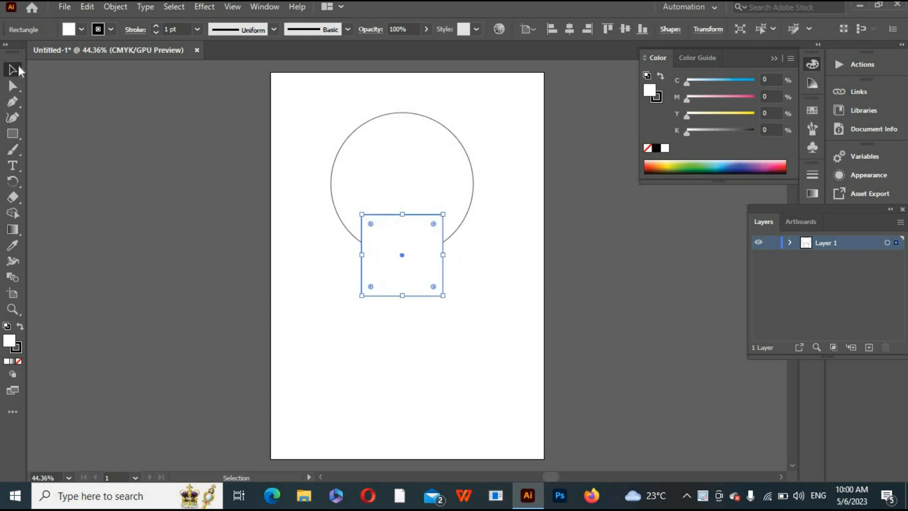
{"action": "left_click", "coordinate": [155, 200]}
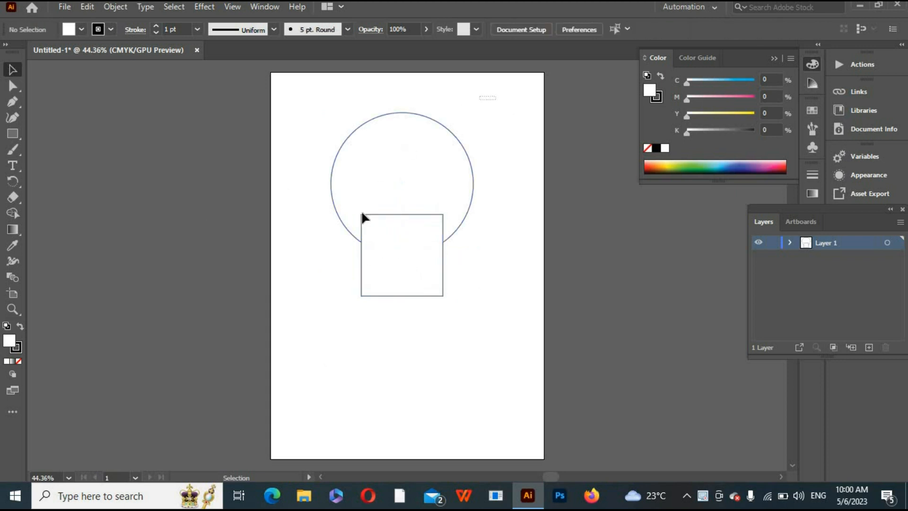
- Merge the overlapping circle and square into a single bulb outline with the Shape Builder tool
{"action": "left_click_drag", "start_coordinate": [496, 96], "coordinate": [308, 312]}
{"action": "left_click", "coordinate": [13, 213]}
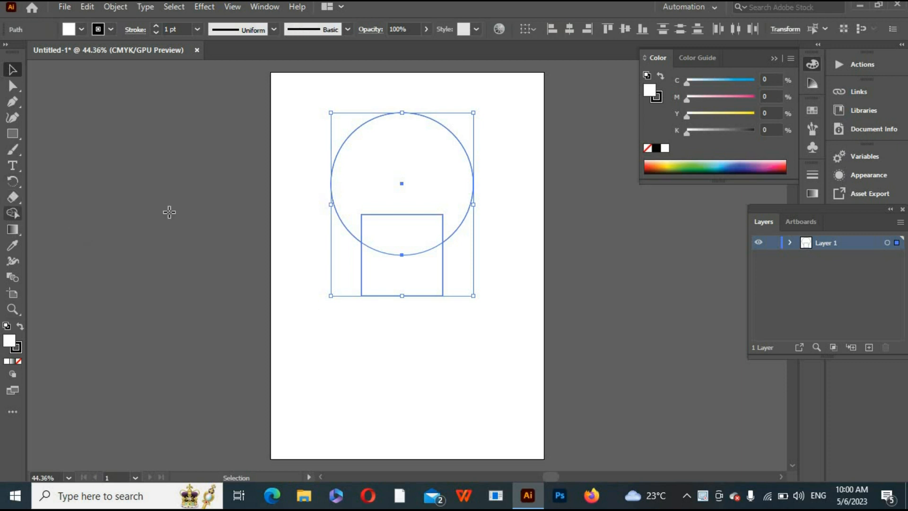
{"action": "left_click_drag", "start_coordinate": [414, 172], "coordinate": [402, 274]}
{"action": "key", "text": "v"}
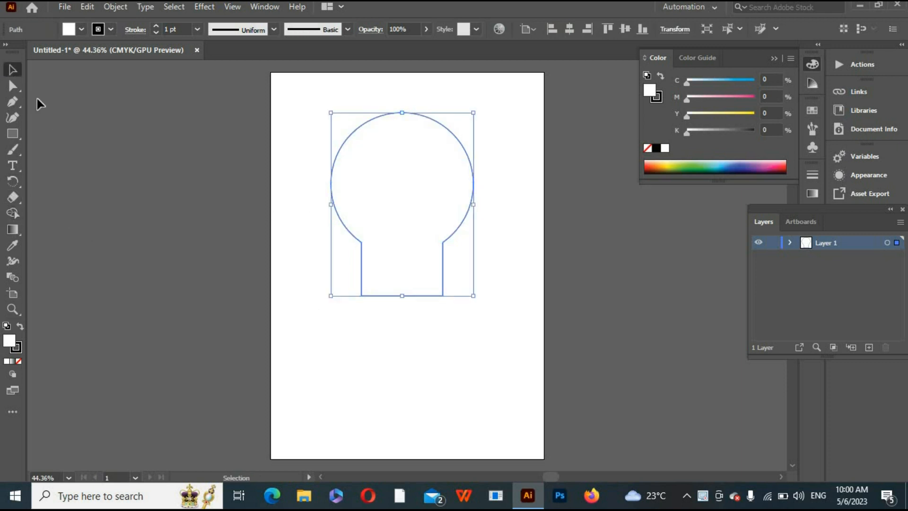
{"action": "left_click", "coordinate": [40, 104]}
- Round the bulb outline's two neck corners to about 31.6 mm and its two bottom corners to about 7.5 mm
{"action": "left_click", "coordinate": [12, 85]}
{"action": "left_click_drag", "start_coordinate": [479, 229], "coordinate": [327, 283]}
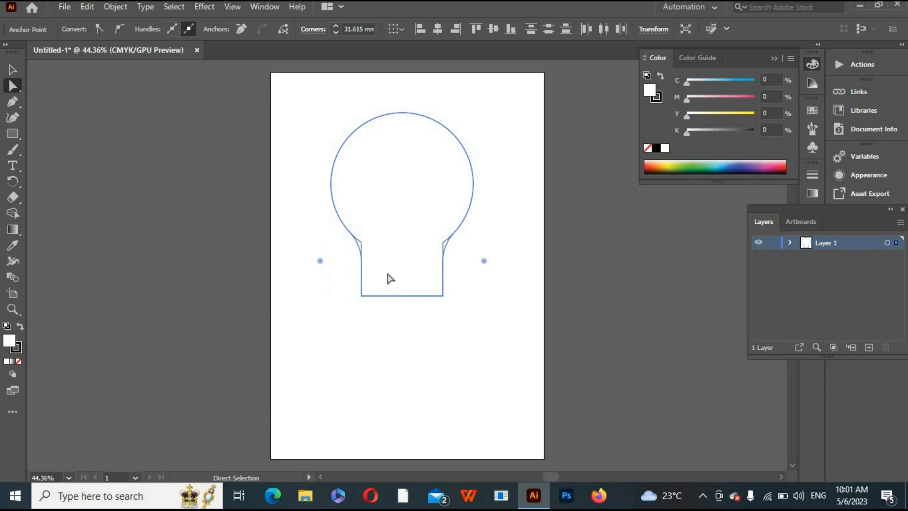
{"action": "left_click_drag", "start_coordinate": [462, 284], "coordinate": [337, 328]}
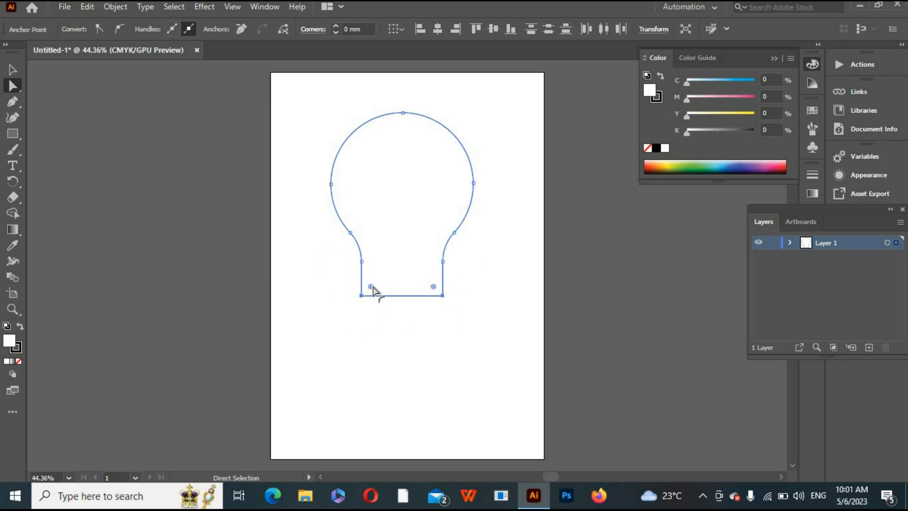
{"action": "left_click_drag", "start_coordinate": [371, 286], "coordinate": [371, 287]}
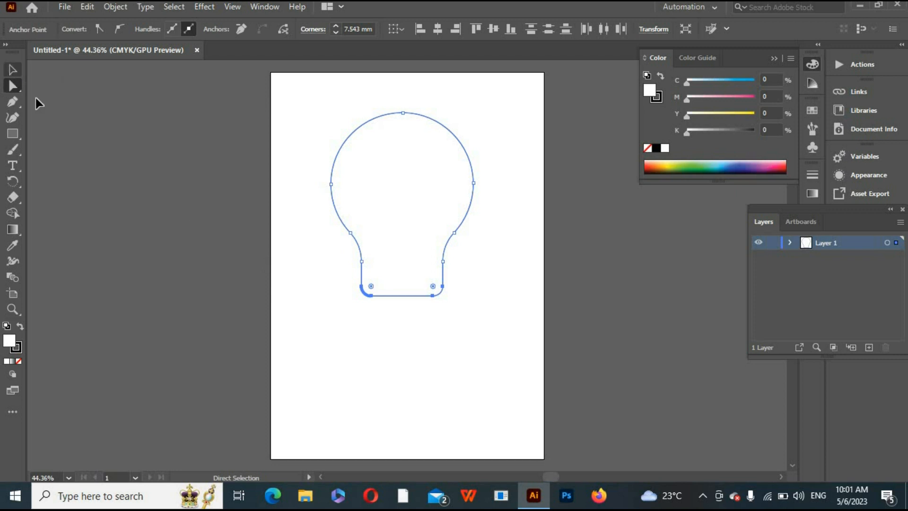
- Move the bulb outline up to just below the artboard's top edge and deselect it
{"action": "left_click", "coordinate": [12, 70]}
{"action": "left_click", "coordinate": [136, 190]}
{"action": "left_click_drag", "start_coordinate": [415, 295], "coordinate": [445, 289]}
{"action": "left_click", "coordinate": [471, 295]}
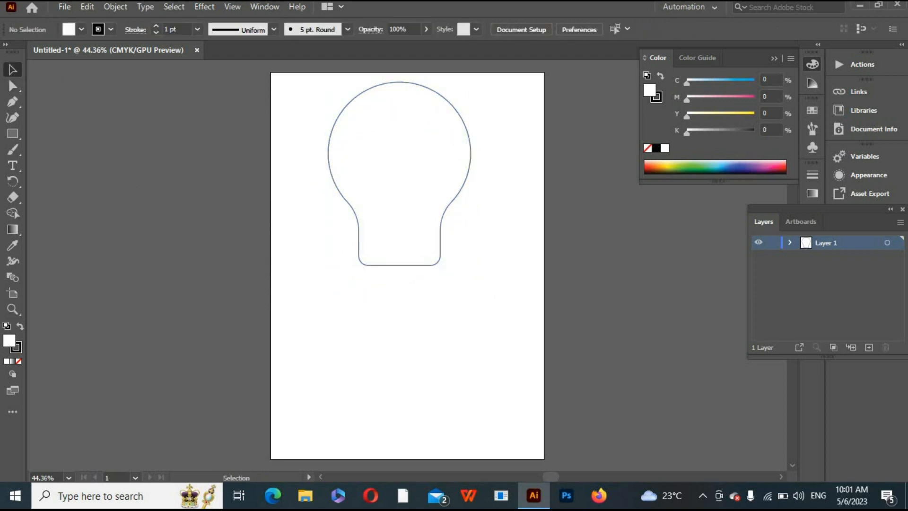
- Draw a horizontal line slightly narrower than the bulb's base beneath it, and nudge the line up closer to the base
{"action": "mouse_move", "coordinate": [13, 134]}
{"action": "left_mouse_down"}
{"action": "mouse_move", "coordinate": [71, 178]}
{"action": "mouse_move", "coordinate": [77, 197]}
{"action": "left_mouse_up"}
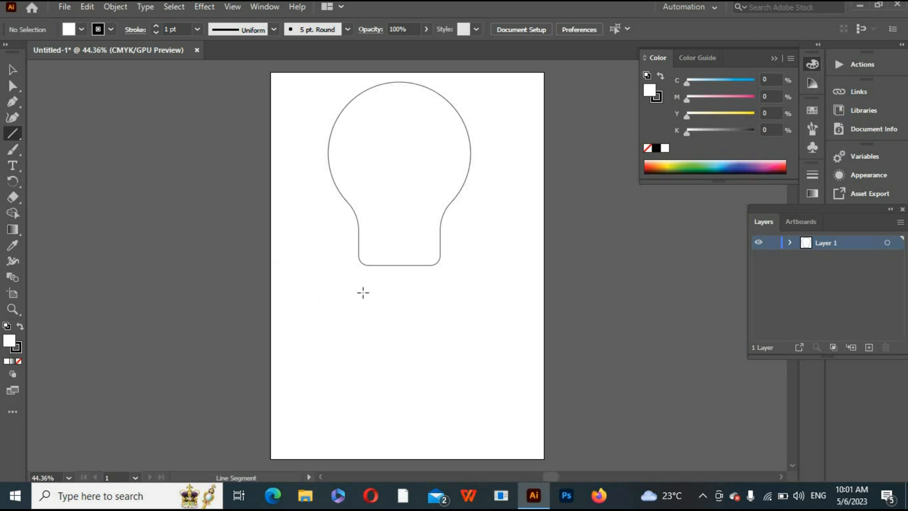
{"action": "left_click_drag", "start_coordinate": [362, 292], "coordinate": [434, 294]}
{"action": "left_click", "coordinate": [13, 69]}
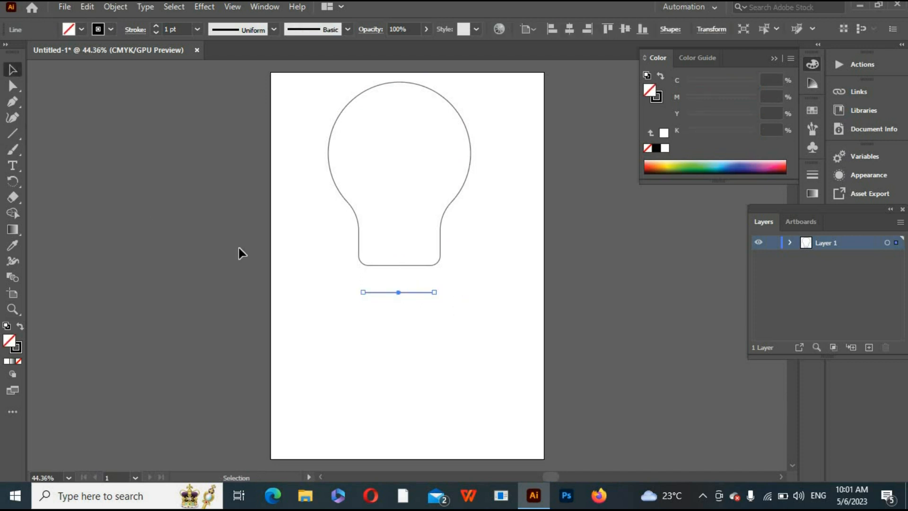
{"action": "left_click", "coordinate": [403, 299]}
{"action": "left_click", "coordinate": [399, 292]}
{"action": "key", "text": "Up"}
{"action": "key", "text": "Up"}
{"action": "key", "text": "Up"}
{"action": "key", "text": "Up"}
{"action": "key", "text": "Up"}
{"action": "key", "text": "Up"}
{"action": "key", "text": "Up"}
- Try duplicating the line downward and repeating the copy, and undo the repeated copy
{"action": "left_click_drag", "start_coordinate": [396, 284], "coordinate": [399, 300]}
{"action": "key", "text": "ctrl+z"}
{"action": "key", "text": "ctrl+z"}
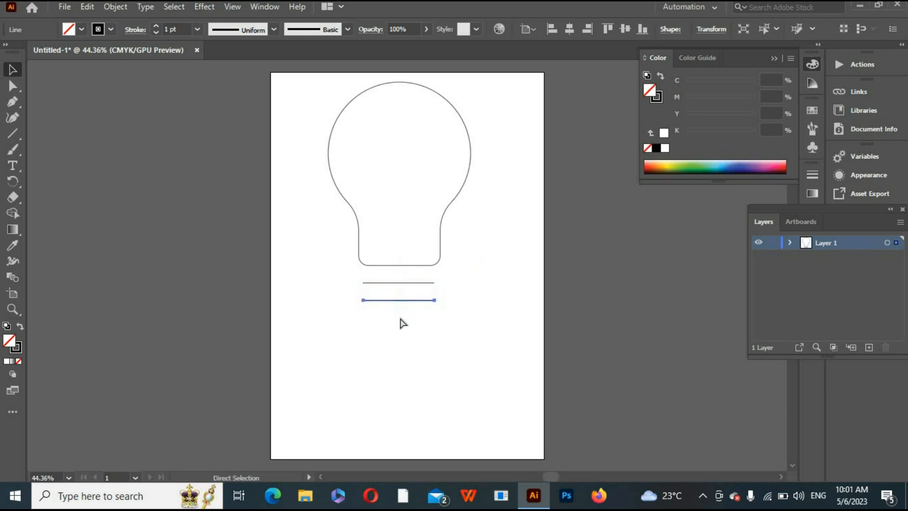
{"action": "key", "text": "ctrl+d"}
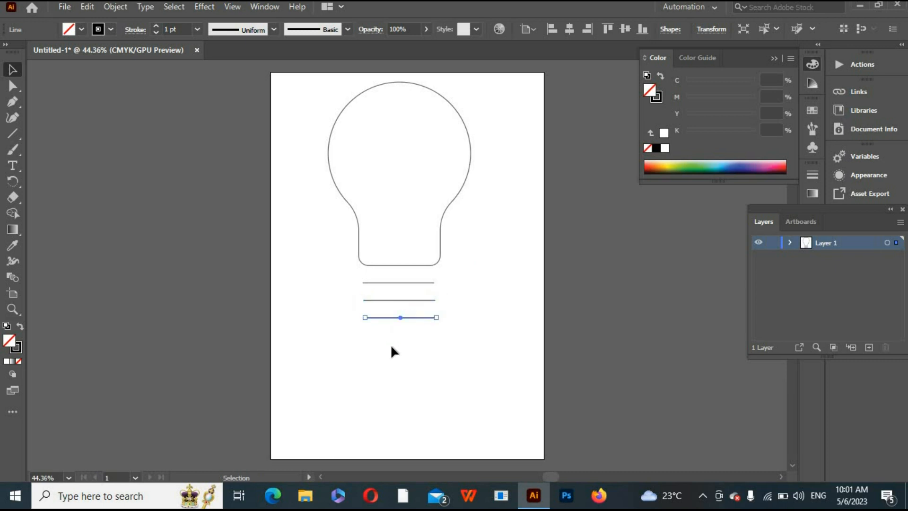
{"action": "left_click", "coordinate": [390, 344]}
{"action": "key", "text": "ctrl+z"}
{"action": "key", "text": "ctrl+z"}
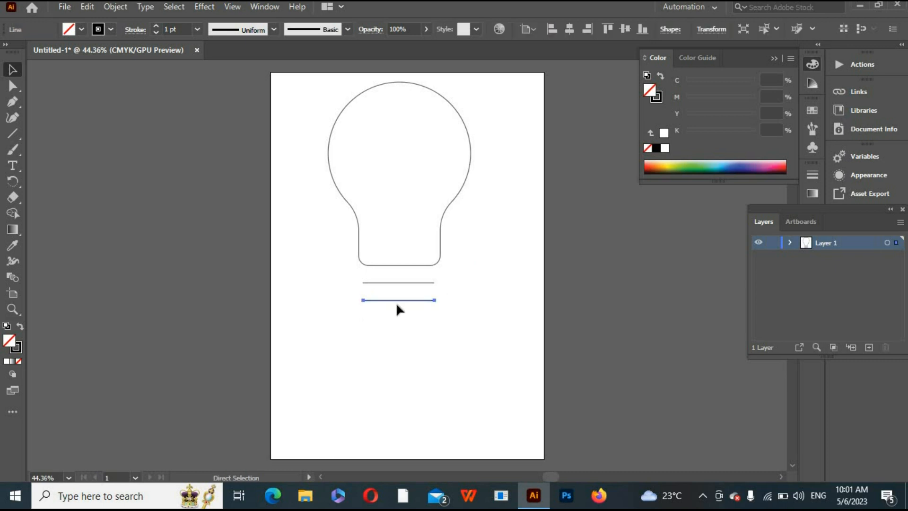
- Duplicate the line a short distance downward and repeat the copy to form a stack of three lines
{"action": "left_click_drag", "start_coordinate": [397, 282], "coordinate": [399, 303]}
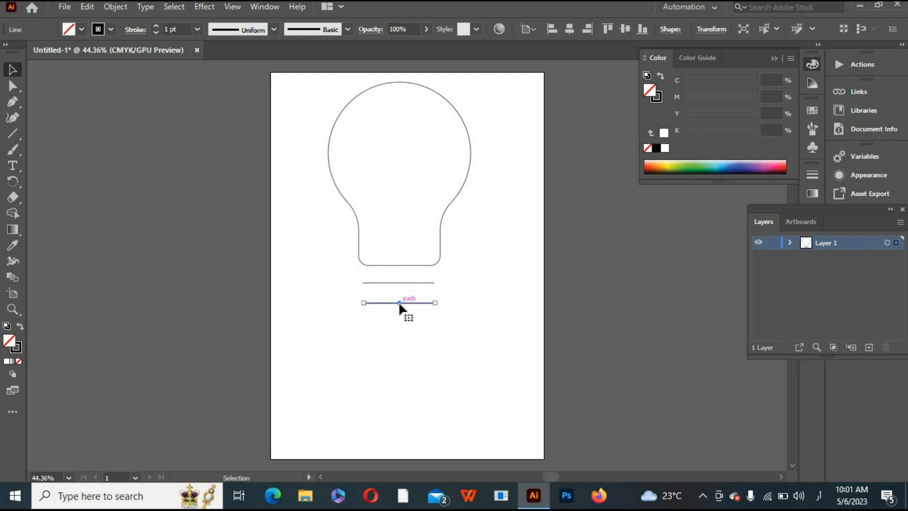
{"action": "key", "text": "ctrl+d"}
{"action": "left_click", "coordinate": [189, 268]}
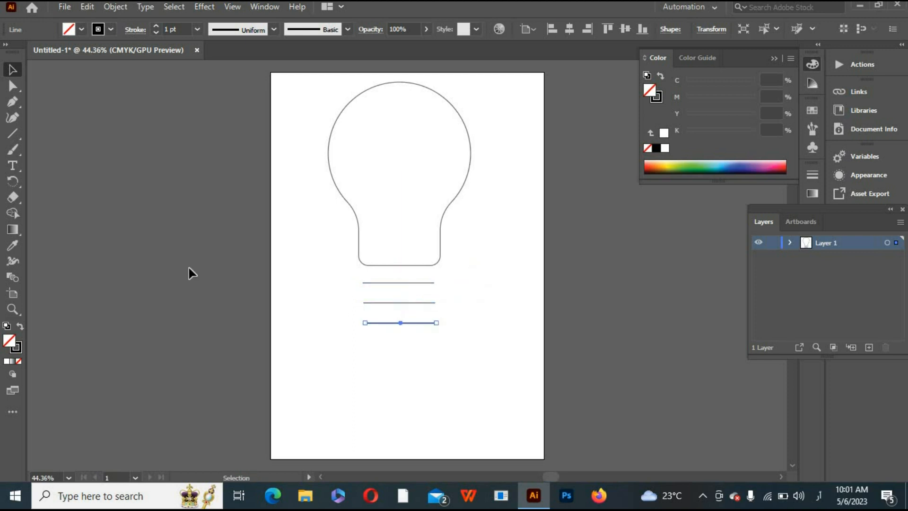
- Set the stroke weight of all three lines under the bulb to 14 pt
{"action": "left_click_drag", "start_coordinate": [445, 278], "coordinate": [334, 353]}
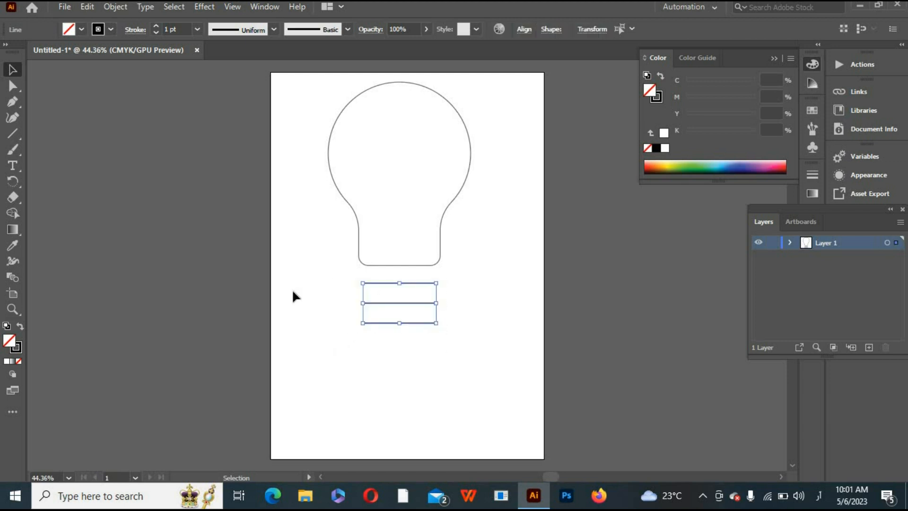
{"action": "left_click", "coordinate": [157, 26]}
{"action": "left_click", "coordinate": [156, 26]}
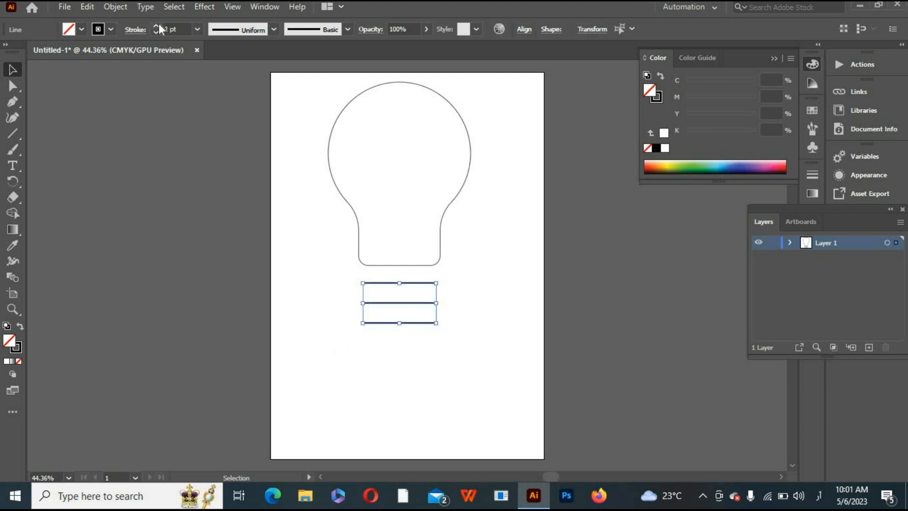
{"action": "left_click", "coordinate": [157, 26]}
{"action": "left_click", "coordinate": [157, 26]}
{"action": "left_click", "coordinate": [156, 26]}
{"action": "left_click", "coordinate": [156, 26]}
{"action": "left_click", "coordinate": [156, 26]}
{"action": "left_click", "coordinate": [156, 26]}
{"action": "left_click", "coordinate": [158, 26]}
{"action": "left_click", "coordinate": [158, 25]}
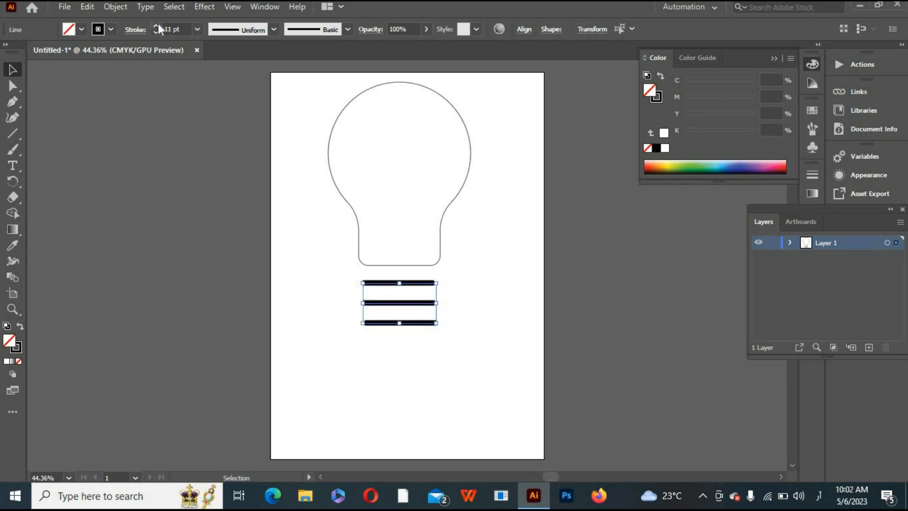
{"action": "left_click", "coordinate": [158, 25]}
{"action": "left_click", "coordinate": [157, 25]}
{"action": "left_click", "coordinate": [158, 26]}
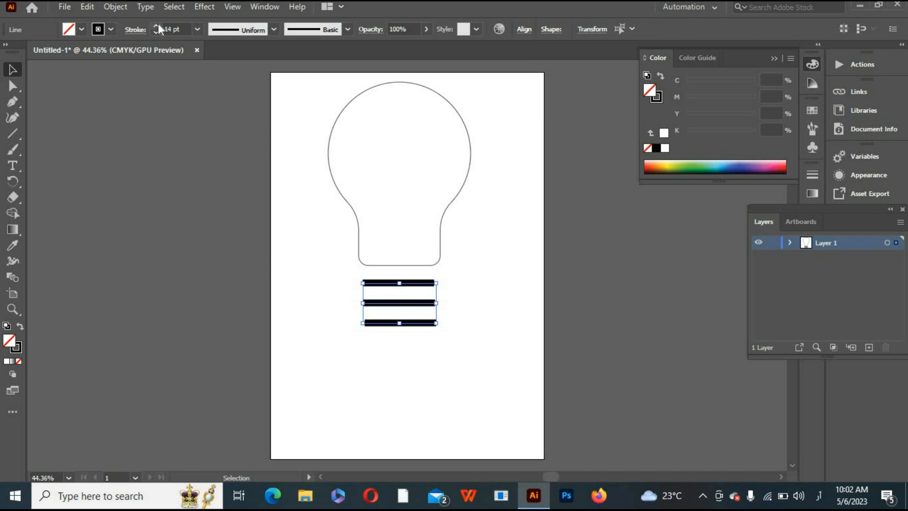
- Convert the three thick lines into filled shapes with Outline Stroke
{"action": "left_click", "coordinate": [113, 7]}
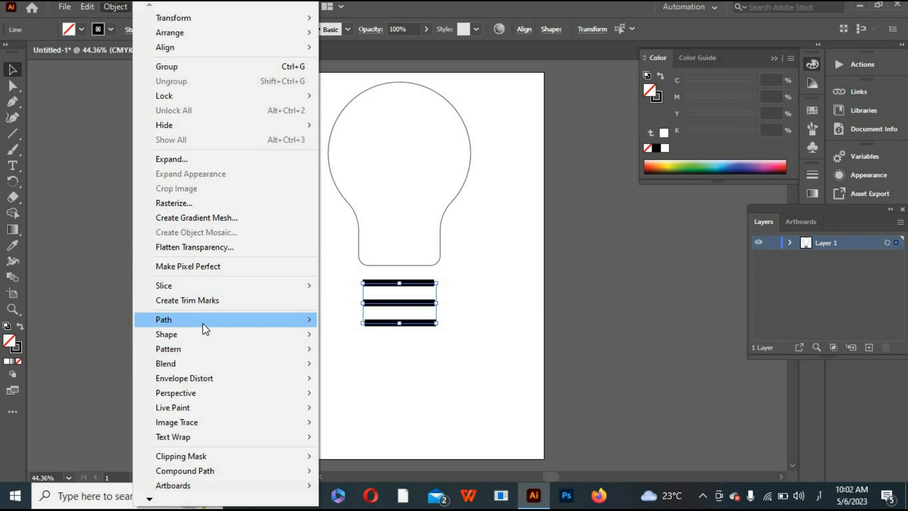
{"action": "mouse_move", "coordinate": [202, 322]}
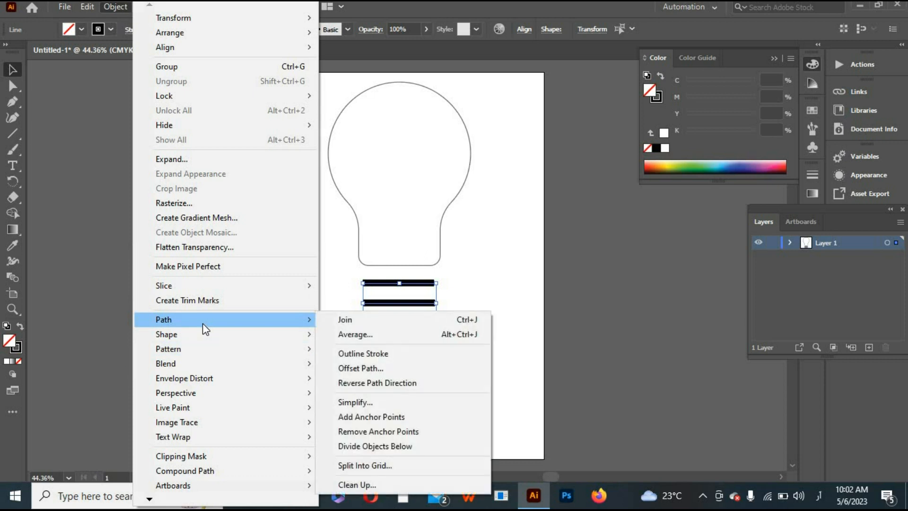
{"action": "left_click", "coordinate": [354, 358]}
{"action": "left_click", "coordinate": [350, 358]}
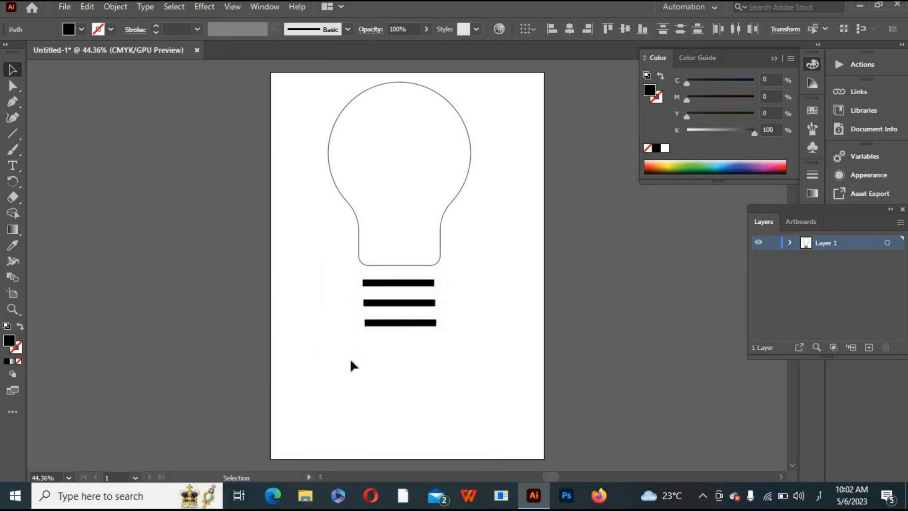
- Delete the three outlined bars beneath the bulb
{"action": "left_click_drag", "start_coordinate": [446, 277], "coordinate": [332, 369]}
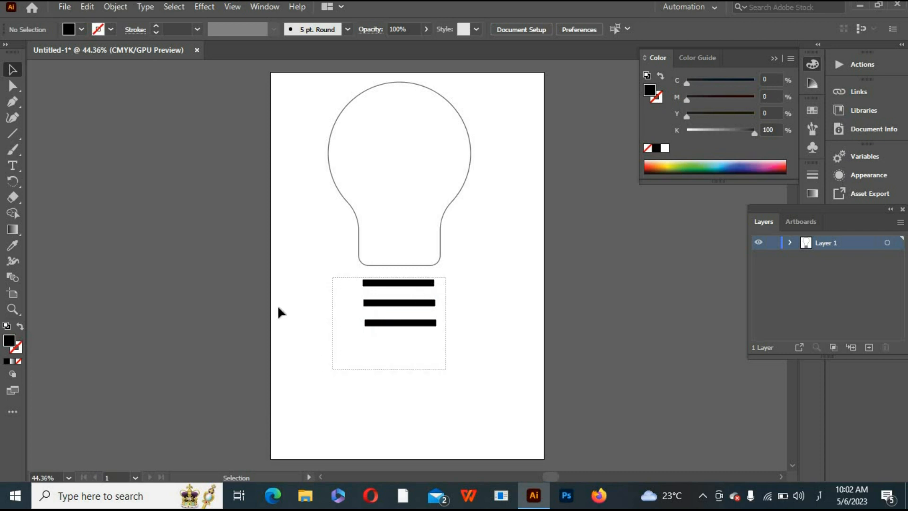
{"action": "left_click", "coordinate": [135, 30]}
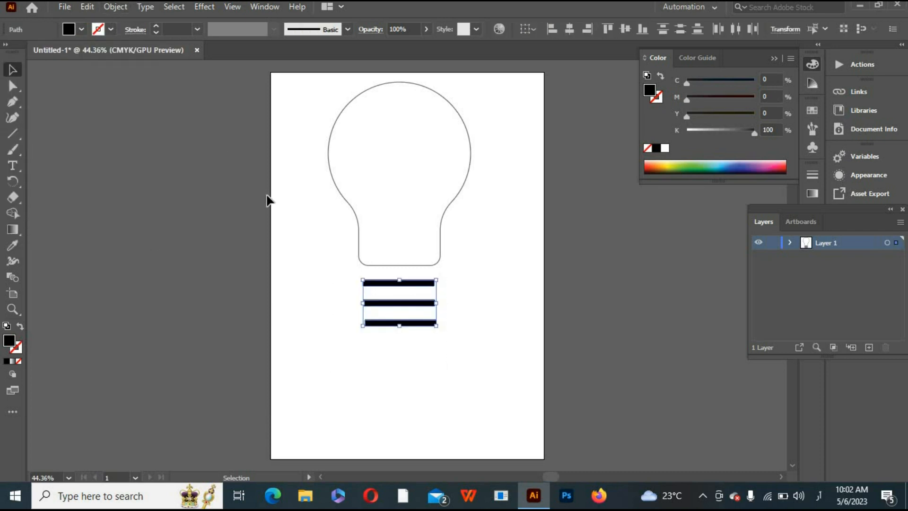
{"action": "key", "text": "Delete"}
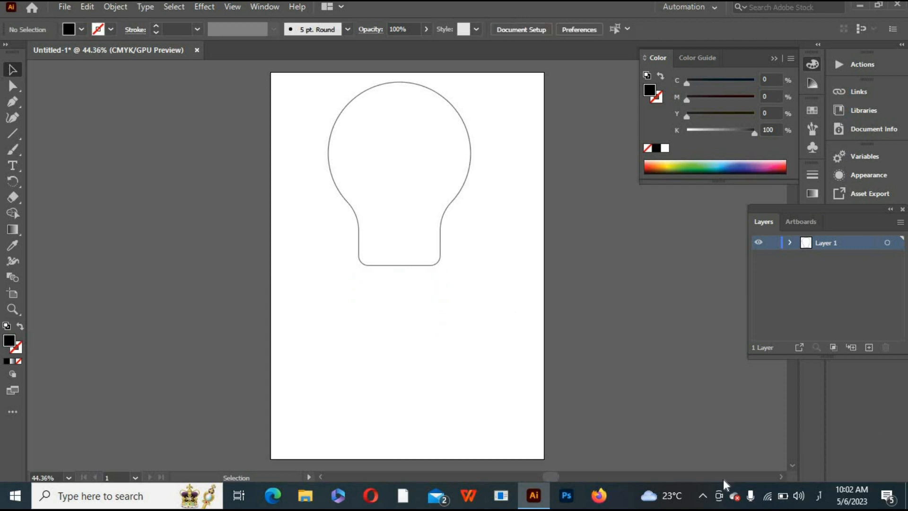
- Draw a new horizontal line beneath the bulb's base, about as wide as the base, and apply the default fill and stroke
{"action": "left_click", "coordinate": [13, 134]}
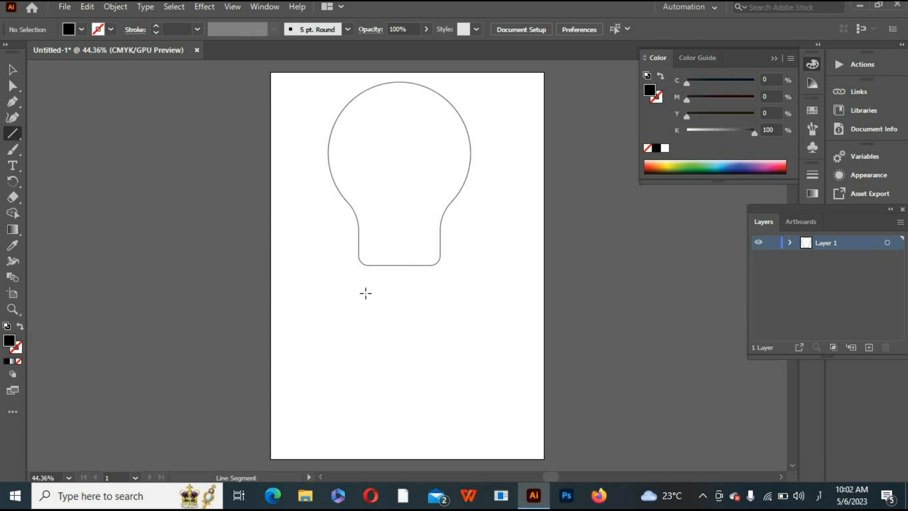
{"action": "left_click_drag", "start_coordinate": [362, 291], "coordinate": [437, 290]}
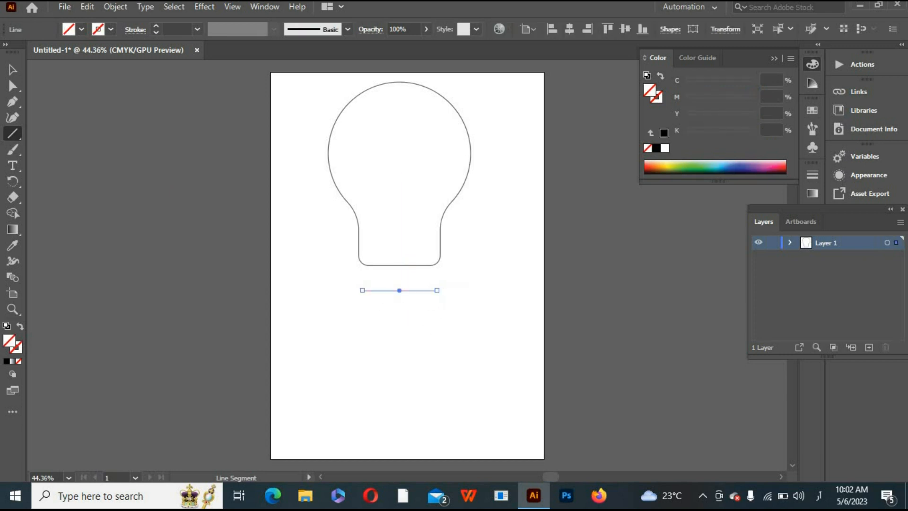
{"action": "left_click", "coordinate": [11, 70]}
{"action": "left_click", "coordinate": [83, 138]}
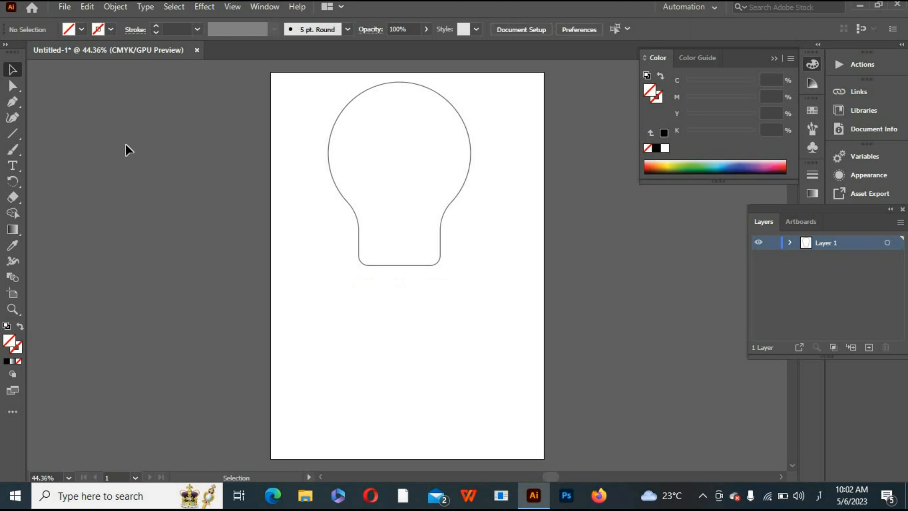
{"action": "left_click", "coordinate": [379, 290]}
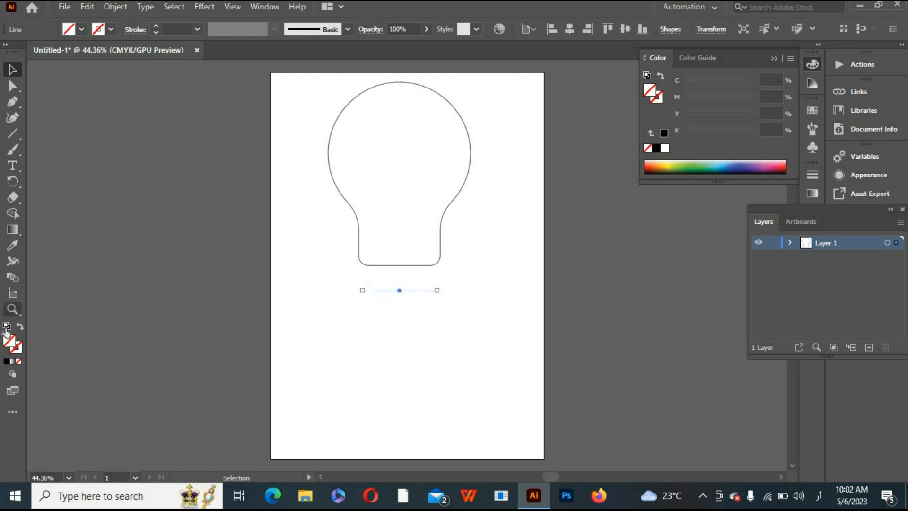
{"action": "left_click", "coordinate": [7, 325]}
{"action": "left_click", "coordinate": [336, 298]}
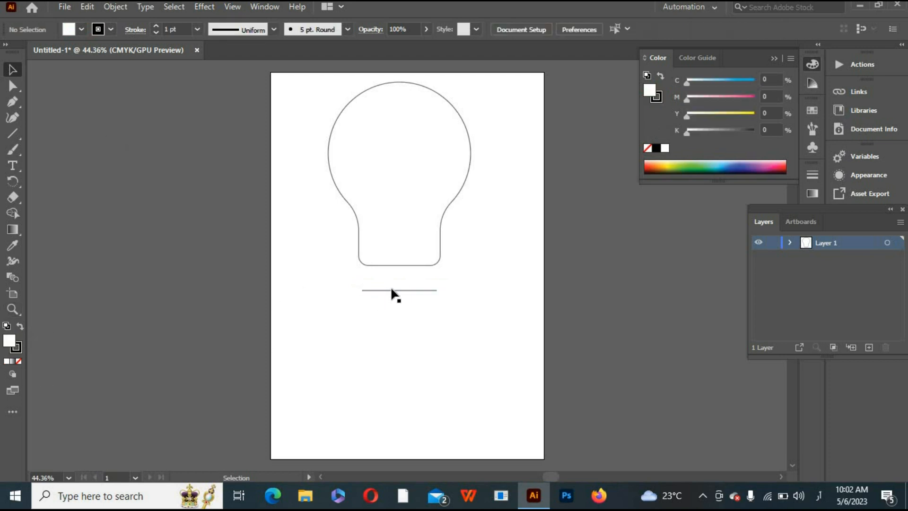
{"action": "left_click", "coordinate": [392, 289]}
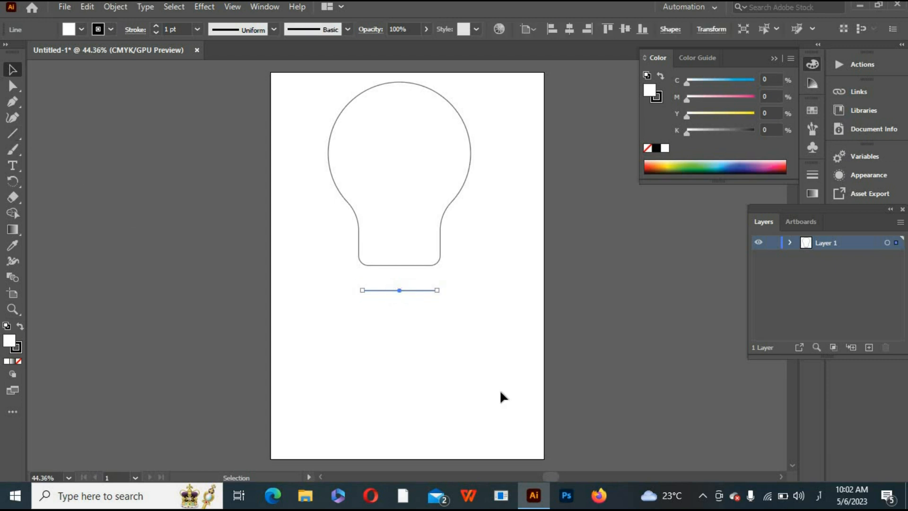
- Duplicate the line straight downward, repeat the copy to get three evenly spaced lines, and select all three
{"action": "left_click_drag", "start_coordinate": [396, 290], "coordinate": [397, 312]}
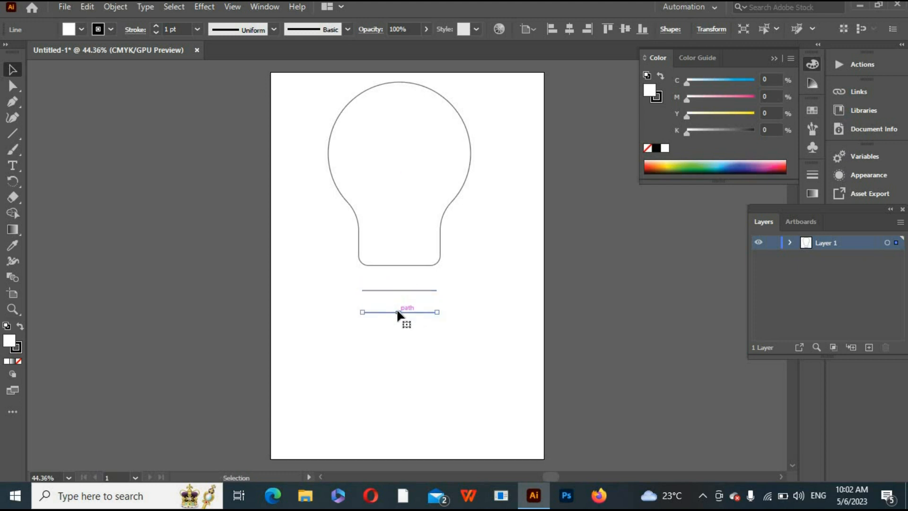
{"action": "key", "text": "ctrl+d"}
{"action": "left_click_drag", "start_coordinate": [448, 279], "coordinate": [343, 358]}
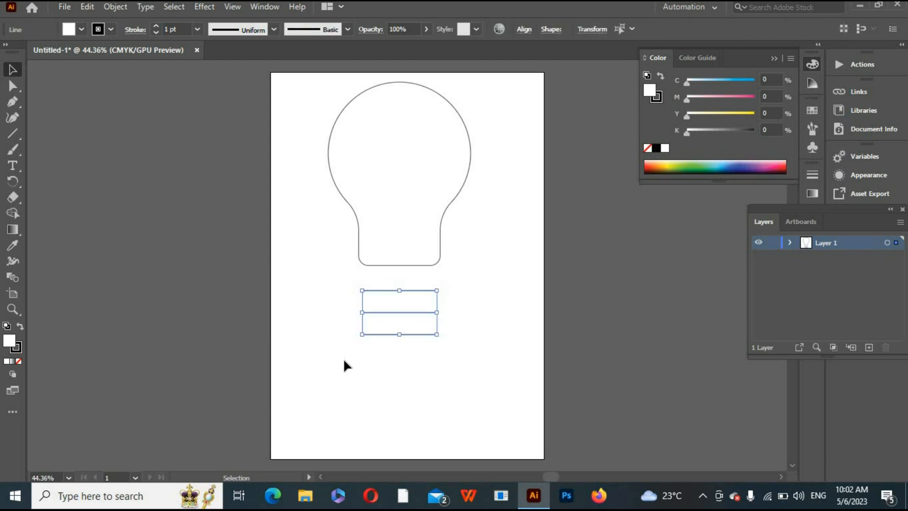
- Nudge the three selected lines slightly upward, closer to the bulb's base
{"action": "key", "text": "Up"}
{"action": "key", "text": "Up"}
{"action": "key", "text": "Up"}
{"action": "key", "text": "Up"}
{"action": "key", "text": "Up"}
{"action": "key", "text": "Up"}
{"action": "key", "text": "Up"}
{"action": "key", "text": "Up"}
{"action": "key", "text": "Up"}
{"action": "key", "text": "Up"}
{"action": "key", "text": "Up"}
{"action": "key", "text": "Up"}
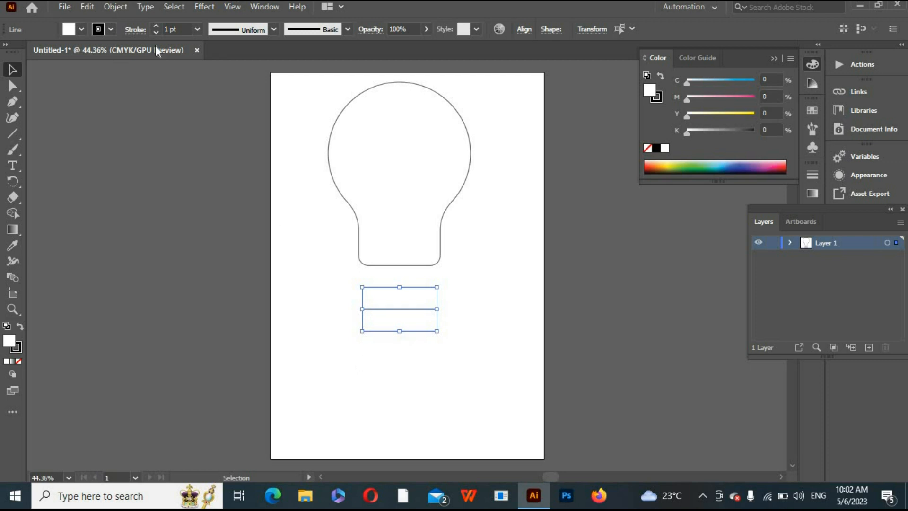
- Set the stroke weight of the three base lines to 14 pt and give them round caps
{"action": "left_click", "coordinate": [135, 30]}
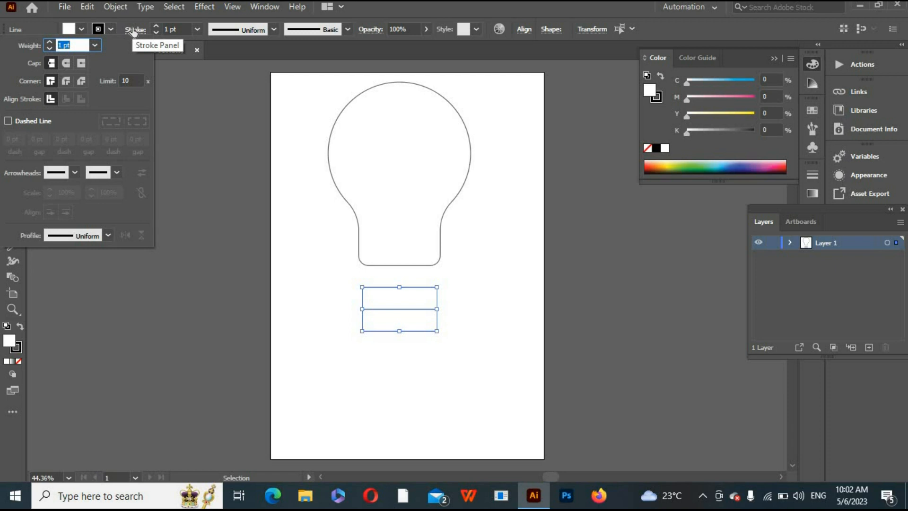
{"action": "key", "text": "Escape"}
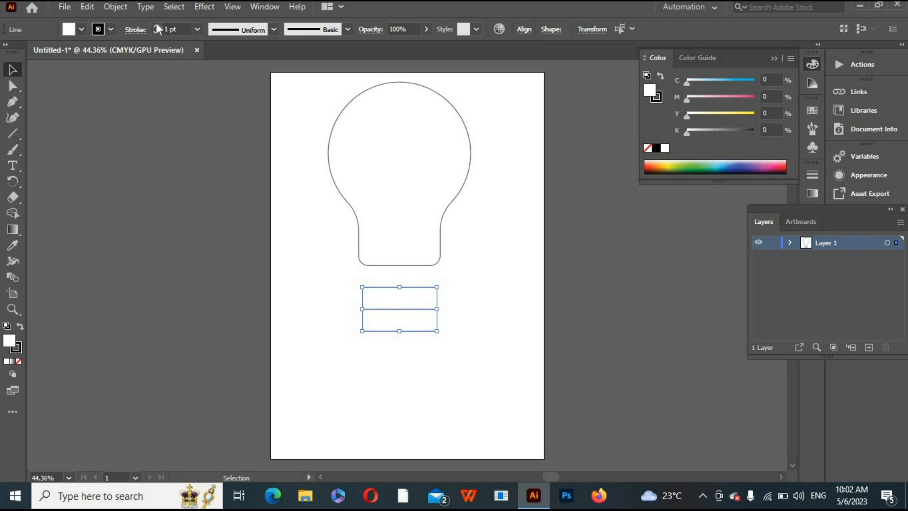
{"action": "left_click", "coordinate": [156, 26]}
{"action": "left_click", "coordinate": [156, 26]}
{"action": "left_click", "coordinate": [156, 26]}
{"action": "left_click", "coordinate": [157, 27]}
{"action": "left_click", "coordinate": [157, 27]}
{"action": "left_click", "coordinate": [157, 27]}
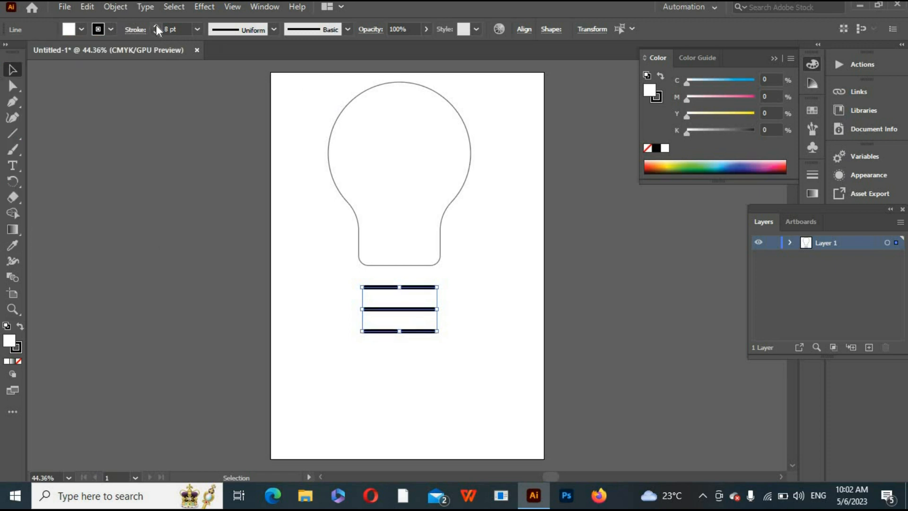
{"action": "left_click", "coordinate": [157, 27]}
{"action": "left_click", "coordinate": [157, 26]}
{"action": "left_click", "coordinate": [156, 27]}
{"action": "left_click", "coordinate": [157, 26]}
{"action": "left_click", "coordinate": [156, 27]}
{"action": "left_click", "coordinate": [156, 27]}
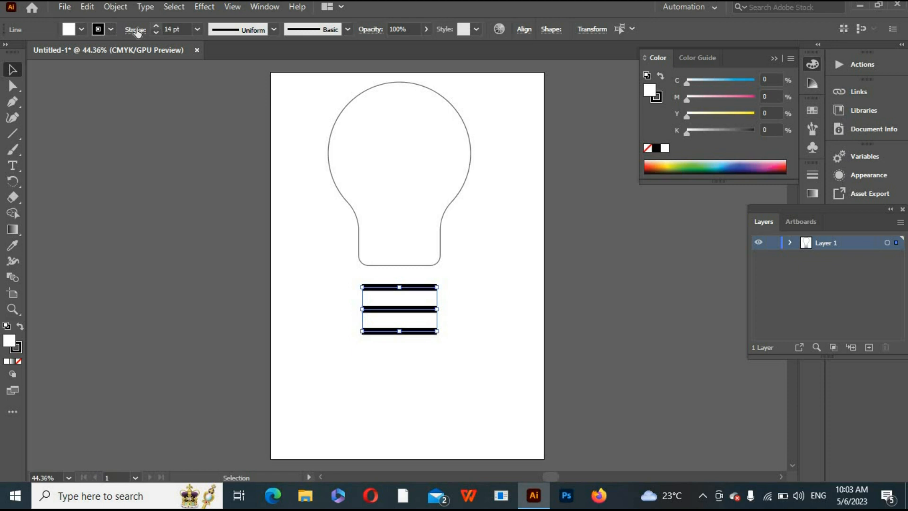
{"action": "left_click", "coordinate": [135, 29]}
{"action": "left_click", "coordinate": [66, 63]}
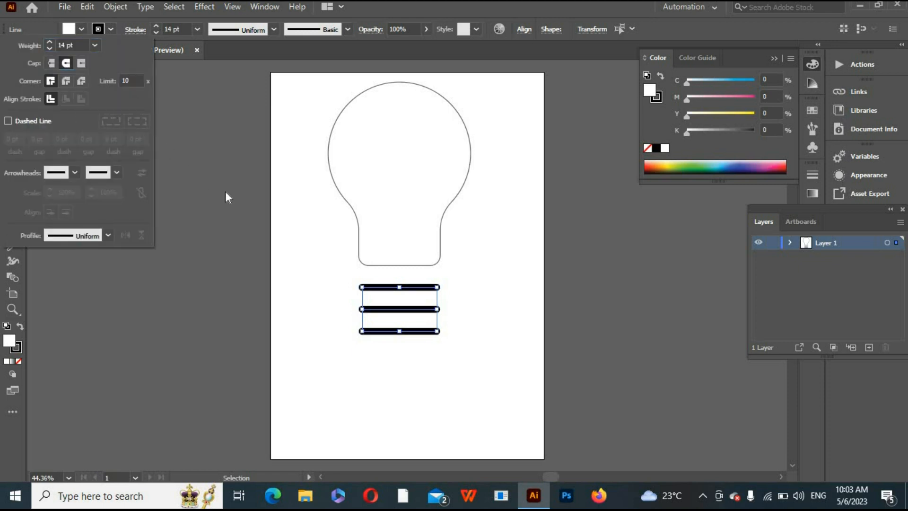
- Convert the three round-capped base lines into filled shapes with Outline Stroke
{"action": "left_click", "coordinate": [115, 7]}
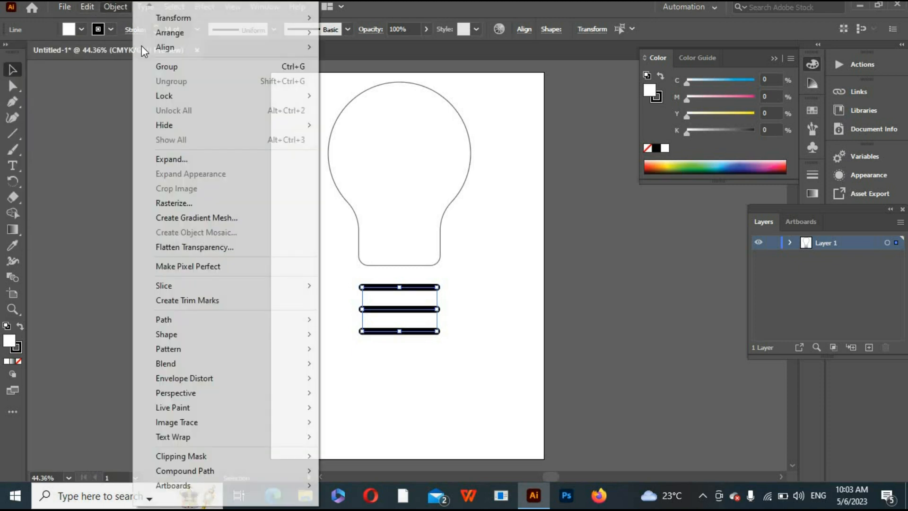
{"action": "mouse_move", "coordinate": [210, 319]}
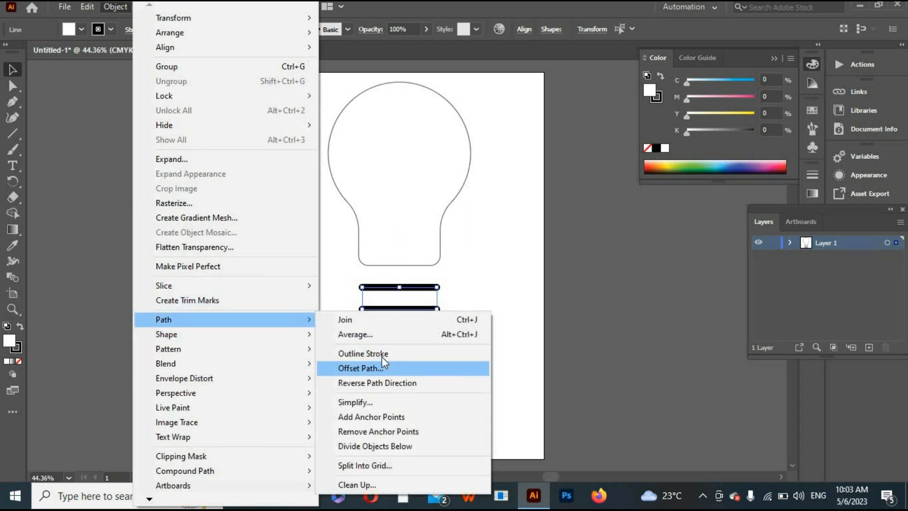
{"action": "left_click", "coordinate": [380, 354]}
{"action": "left_click", "coordinate": [203, 291]}
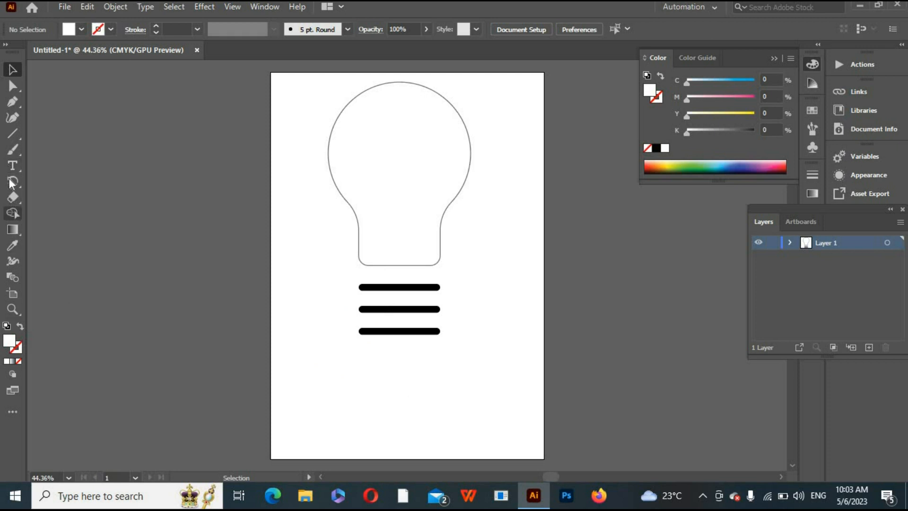
- Draw a circle slightly narrower than the base lines on the canvas beside the artboard
{"action": "right_click", "coordinate": [14, 137]}
{"action": "left_click", "coordinate": [44, 153]}
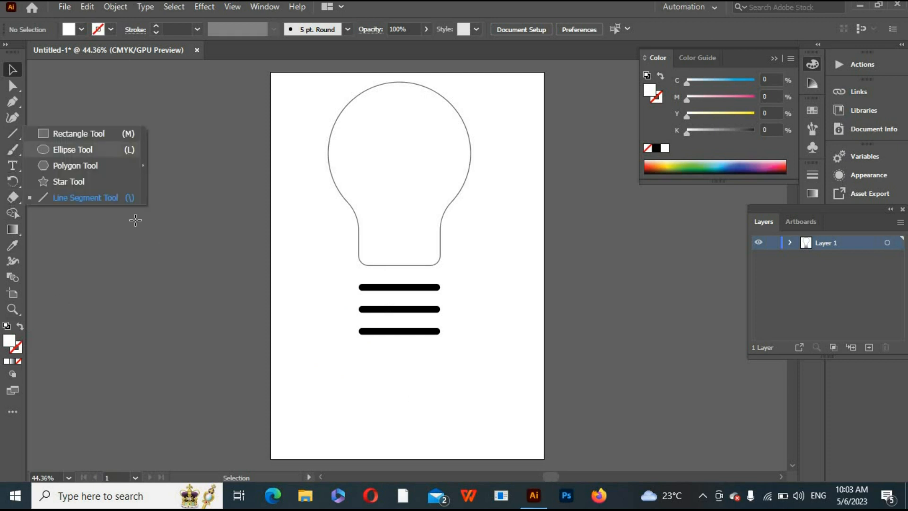
{"action": "left_click_drag", "start_coordinate": [101, 187], "coordinate": [168, 254]}
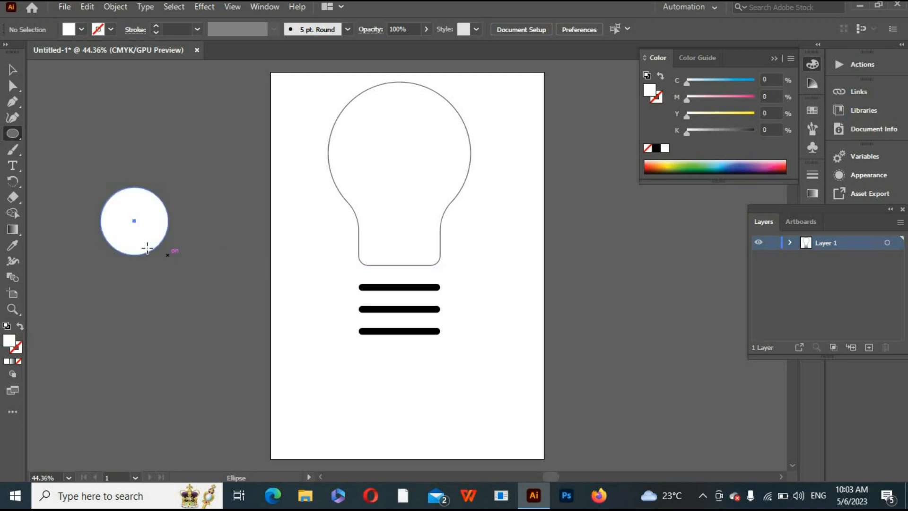
{"action": "left_click", "coordinate": [14, 71]}
{"action": "left_click", "coordinate": [158, 270]}
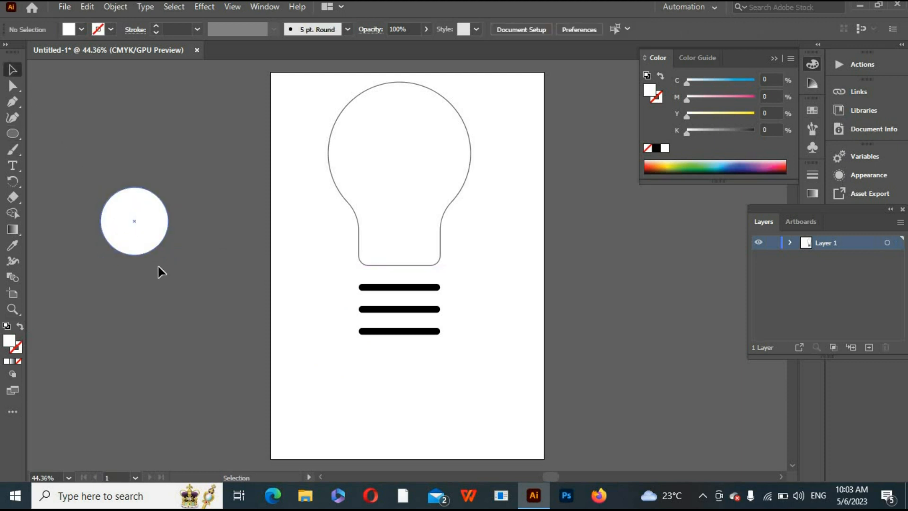
- Cut the circle to its lower half by deleting its top anchor point, and join the open path
{"action": "left_click", "coordinate": [107, 219]}
{"action": "key", "text": "a"}
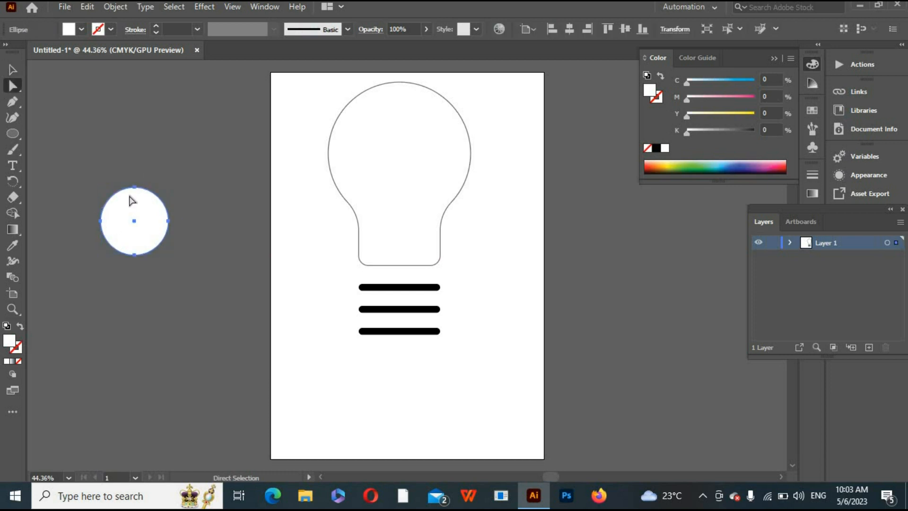
{"action": "left_click_drag", "start_coordinate": [144, 188], "coordinate": [120, 203]}
{"action": "key", "text": "Delete"}
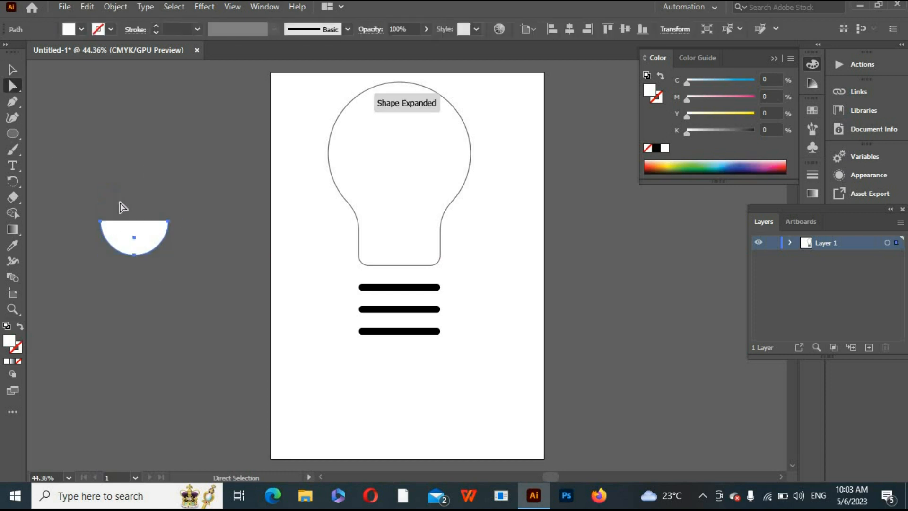
{"action": "key", "text": "ctrl+j"}
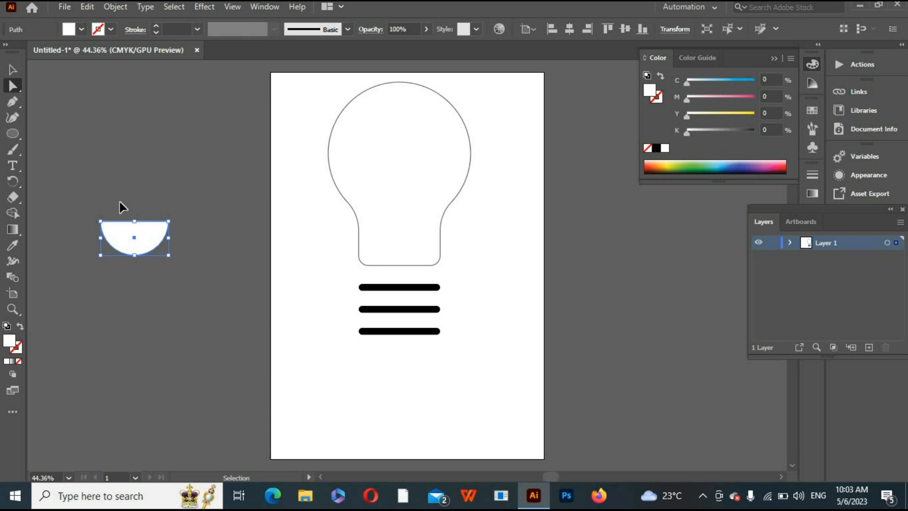
- Move the half circle beneath the lowest base line, centred on the bulb, and apply the default fill and stroke
{"action": "left_click", "coordinate": [122, 205]}
{"action": "left_click_drag", "start_coordinate": [137, 239], "coordinate": [405, 365]}
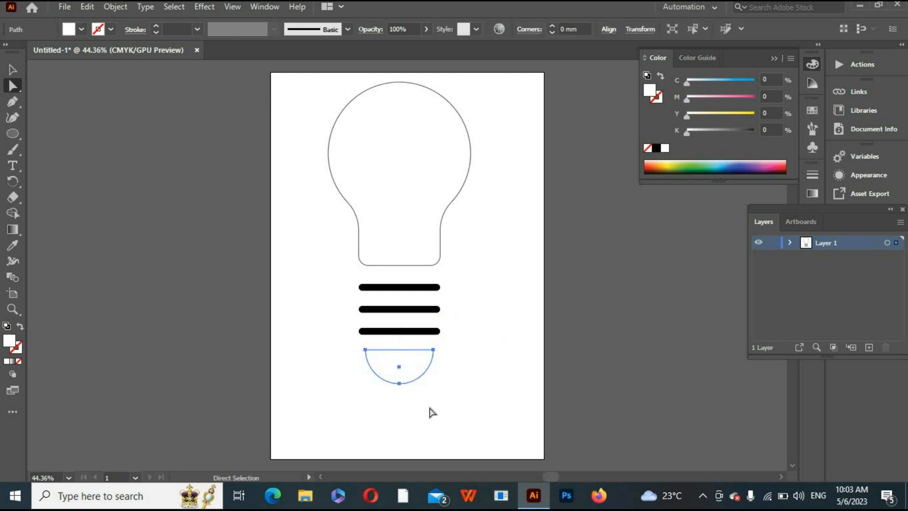
{"action": "left_click", "coordinate": [430, 410]}
{"action": "left_click", "coordinate": [405, 375]}
{"action": "left_click", "coordinate": [176, 353]}
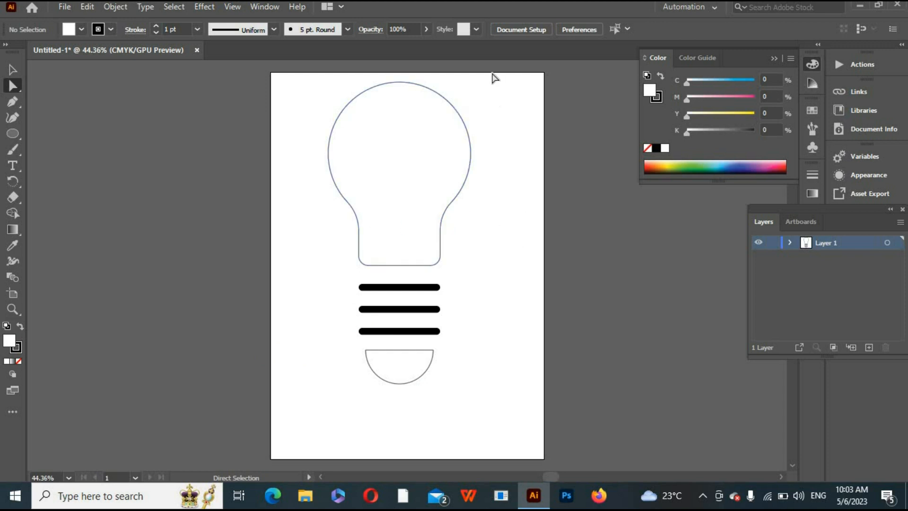
- Select all the bulb's parts and move them straight down to make room above the bulb
{"action": "left_click_drag", "start_coordinate": [485, 74], "coordinate": [303, 417]}
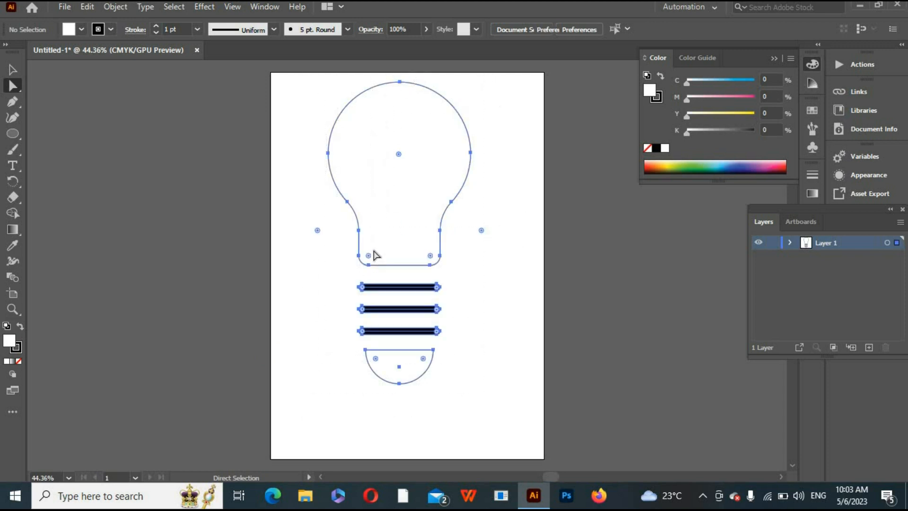
{"action": "left_click_drag", "start_coordinate": [374, 255], "coordinate": [386, 330]}
{"action": "left_click", "coordinate": [504, 237]}
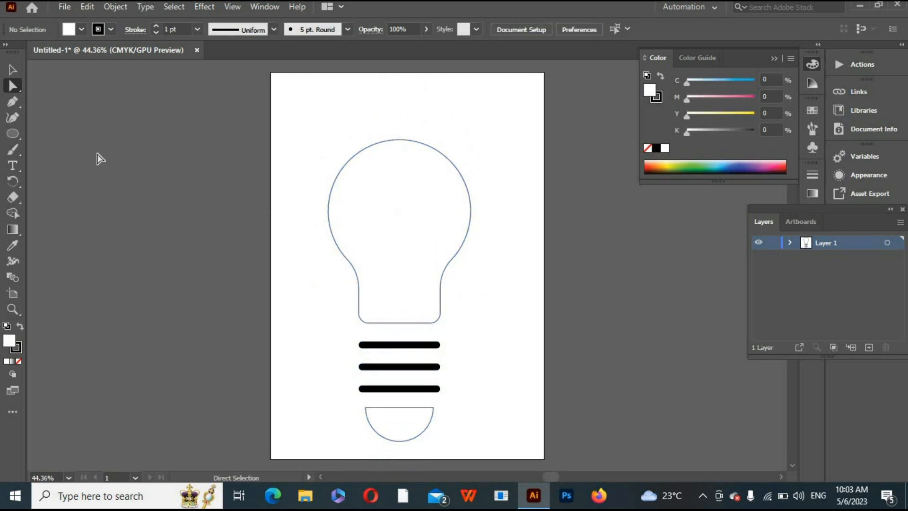
- Draw a short vertical line above the bulb, delete it, and redraw it aligned with the bulb's centre
{"action": "left_click", "coordinate": [18, 134]}
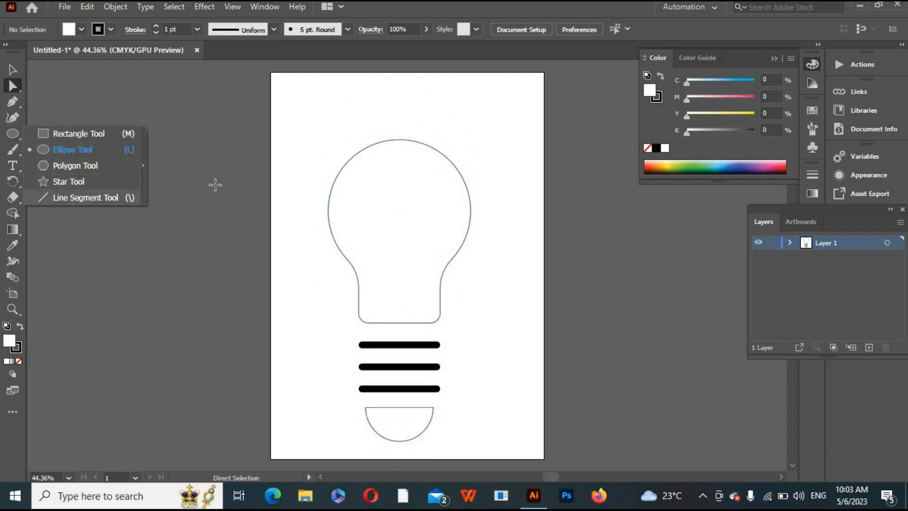
{"action": "left_click", "coordinate": [80, 197]}
{"action": "left_click_drag", "start_coordinate": [406, 82], "coordinate": [407, 114]}
{"action": "left_click_drag", "start_coordinate": [407, 116], "coordinate": [407, 119]}
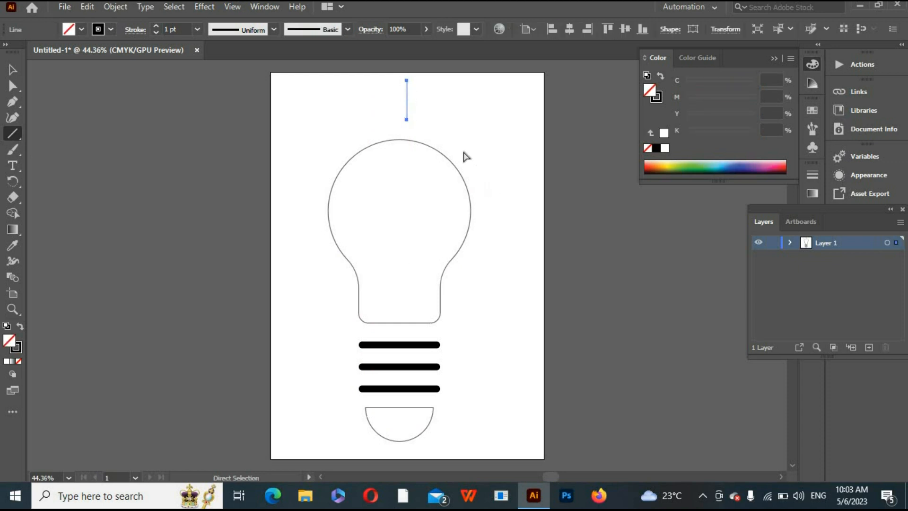
{"action": "key", "text": "Delete"}
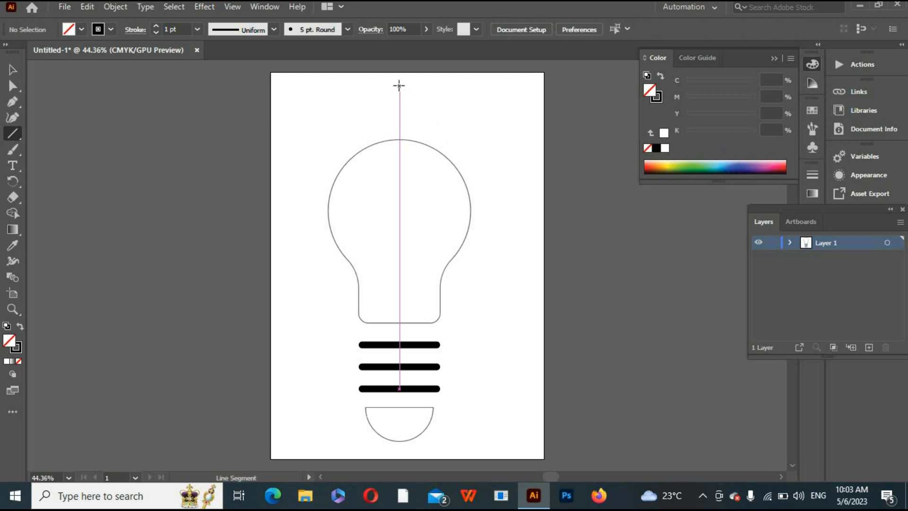
{"action": "left_click_drag", "start_coordinate": [400, 86], "coordinate": [400, 123]}
{"action": "key", "text": "v"}
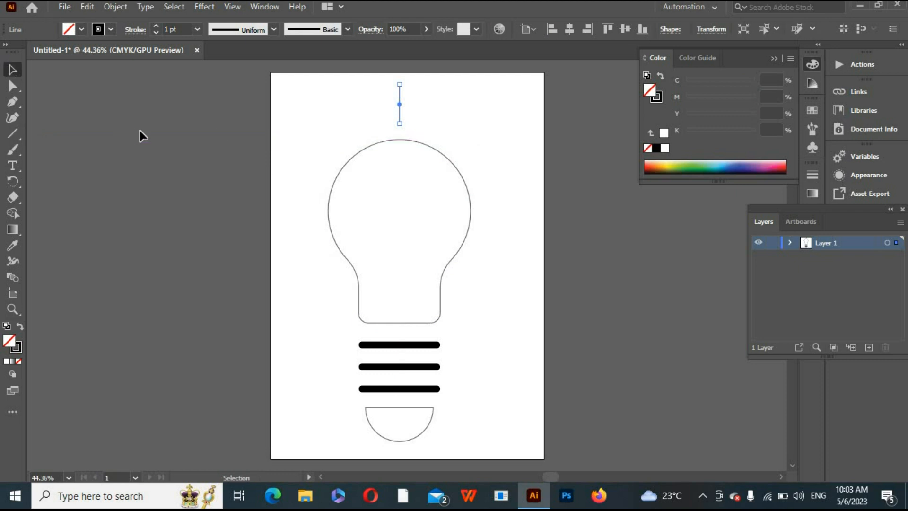
- Set the vertical line's stroke weight to 7 pt and give it round caps
{"action": "left_click", "coordinate": [399, 102]}
{"action": "left_click", "coordinate": [157, 26]}
{"action": "left_click", "coordinate": [156, 26]}
{"action": "left_click", "coordinate": [156, 26]}
{"action": "left_click", "coordinate": [135, 30]}
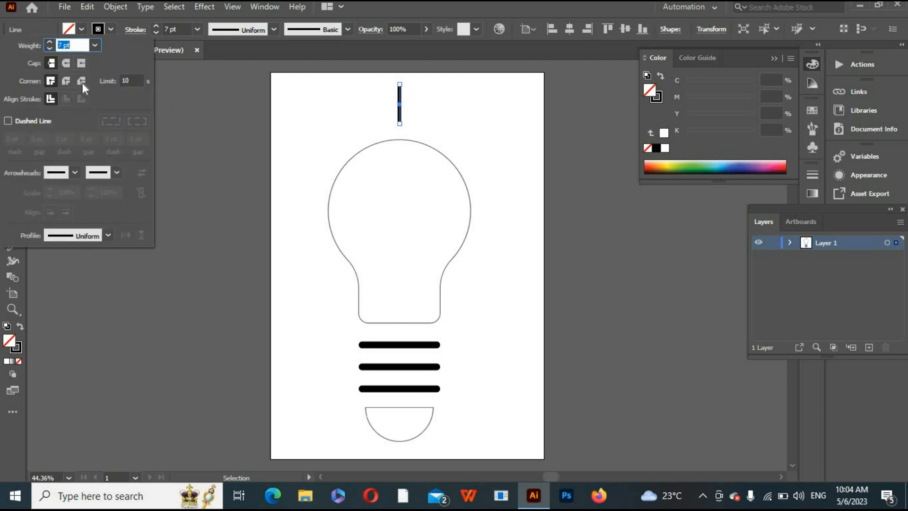
{"action": "left_click", "coordinate": [65, 63]}
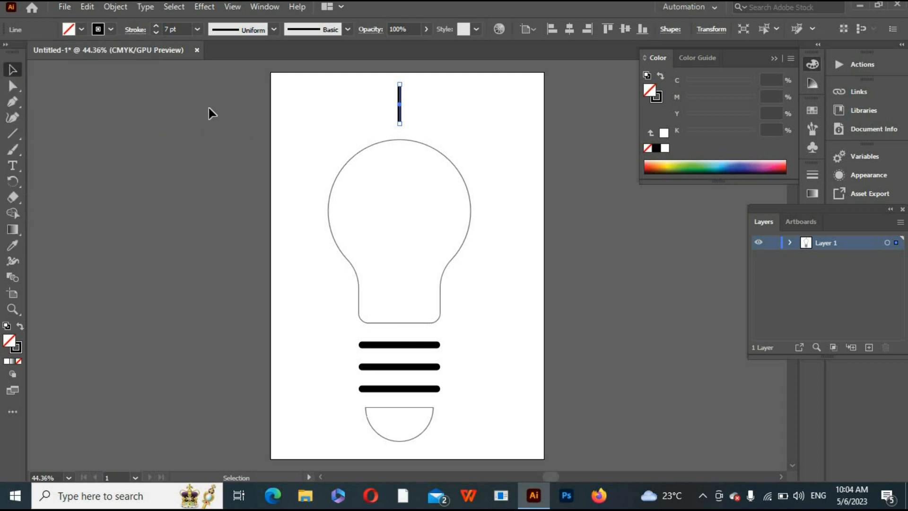
{"action": "left_click", "coordinate": [378, 108]}
- Try to move the vertical line's rotation pivot to the centre of the bulb with the Rotate tool
{"action": "left_click", "coordinate": [400, 101]}
{"action": "left_click", "coordinate": [12, 181]}
{"action": "left_click_drag", "start_coordinate": [400, 104], "coordinate": [398, 204]}
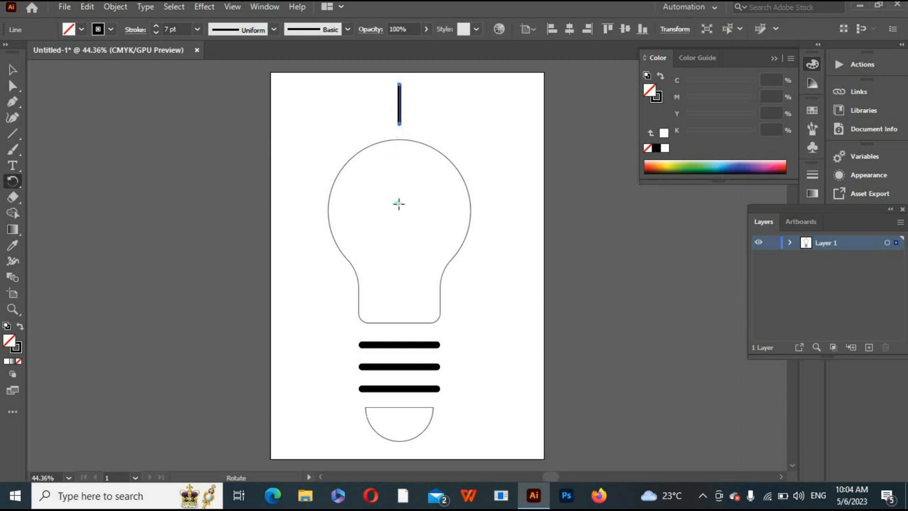
{"action": "left_click", "coordinate": [12, 70]}
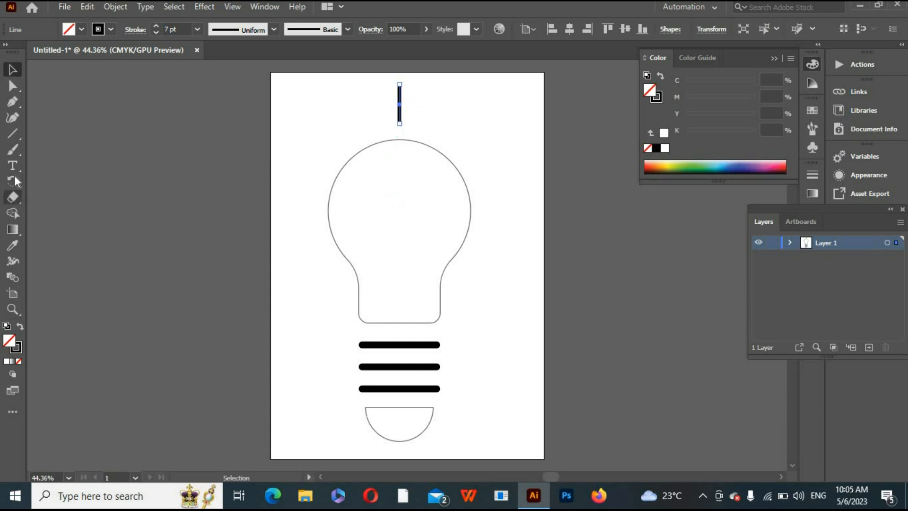
{"action": "left_click", "coordinate": [13, 181]}
{"action": "left_click_drag", "start_coordinate": [400, 105], "coordinate": [399, 213]}
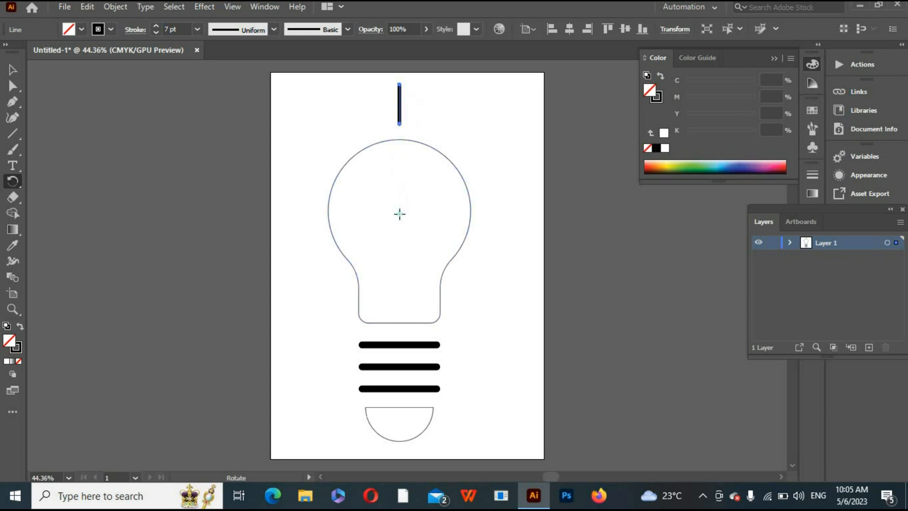
- Copy the vertical line above the bulb and paste the copy in front of it
{"action": "left_click", "coordinate": [87, 6]}
{"action": "left_click", "coordinate": [115, 7]}
{"action": "left_click", "coordinate": [87, 6]}
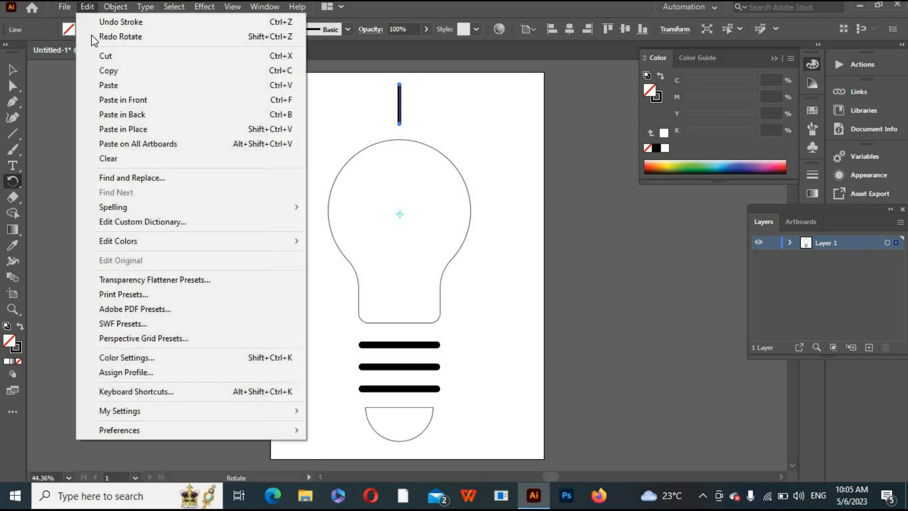
{"action": "left_click", "coordinate": [111, 75]}
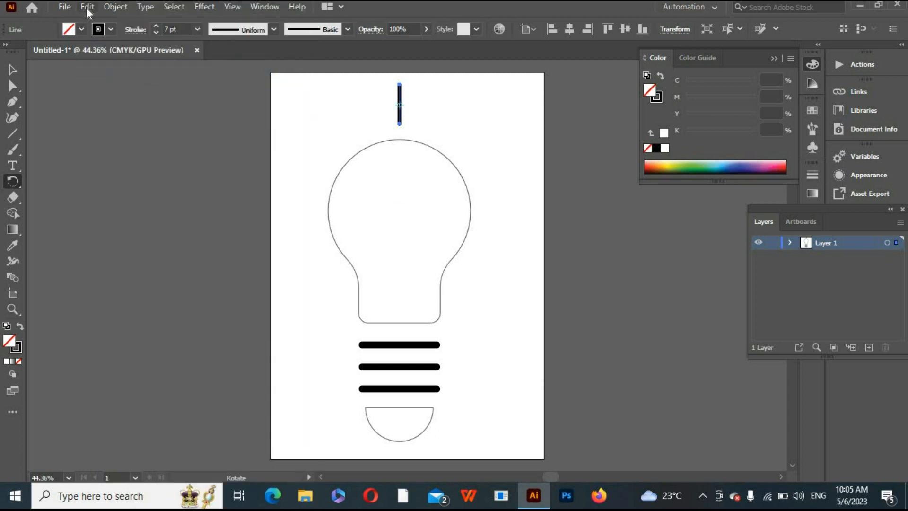
{"action": "left_click", "coordinate": [86, 7]}
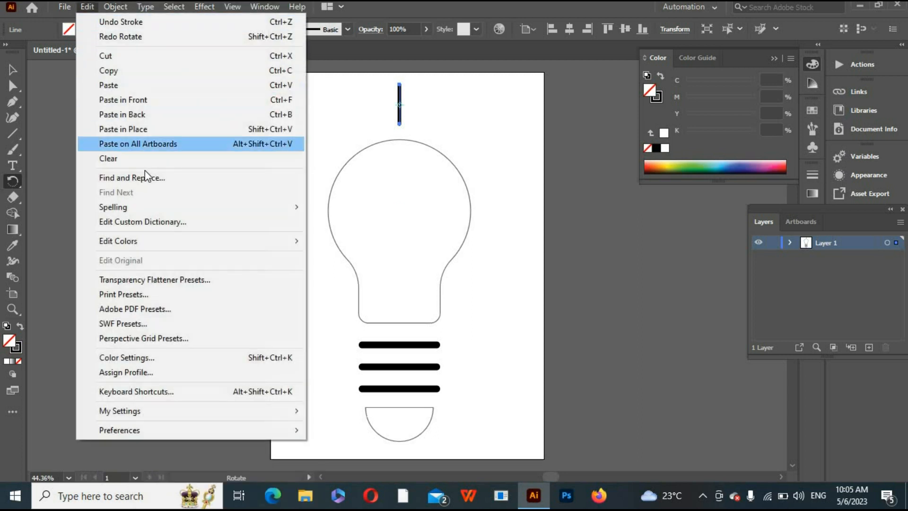
{"action": "left_click", "coordinate": [142, 100]}
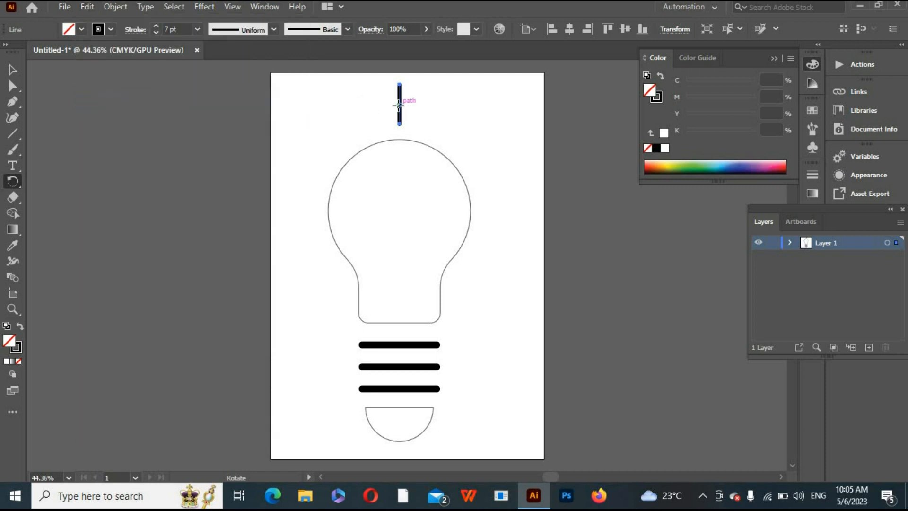
{"action": "left_click_drag", "start_coordinate": [401, 111], "coordinate": [398, 140]}
{"action": "key", "text": "v"}
{"action": "left_click", "coordinate": [173, 166]}
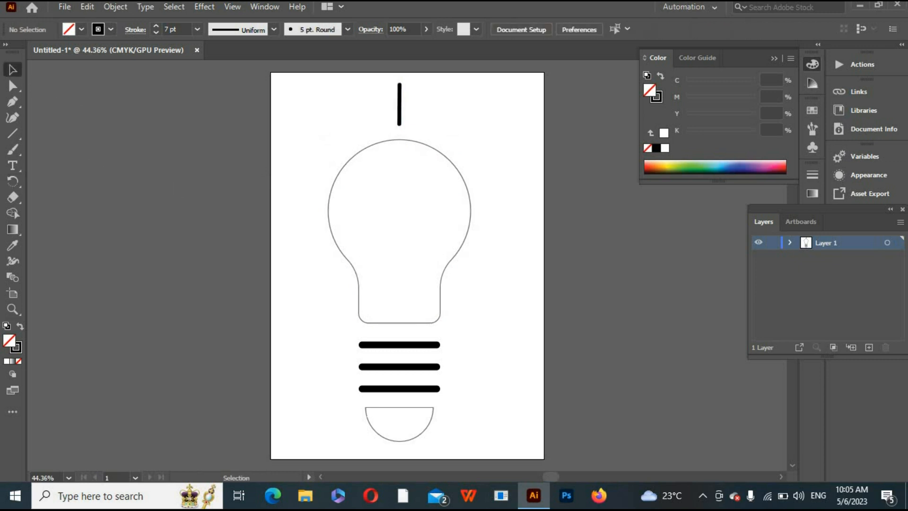
{"action": "left_click", "coordinate": [14, 182]}
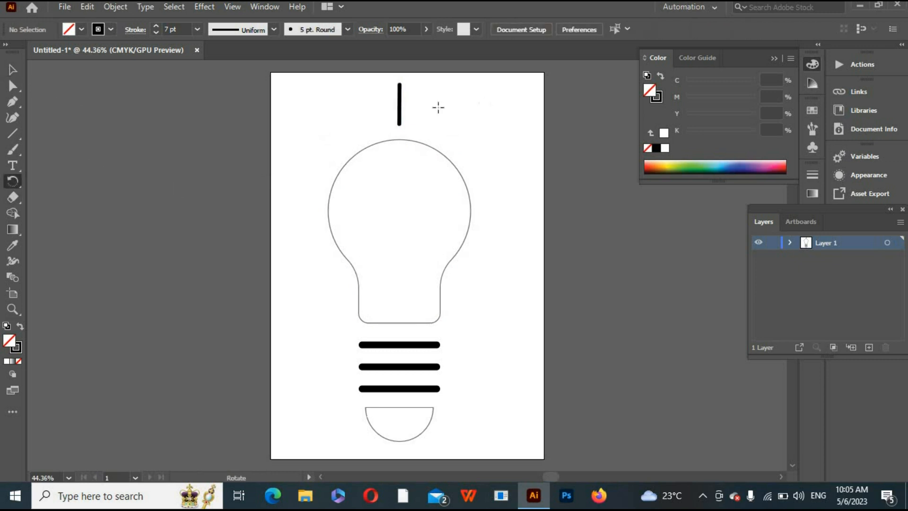
{"action": "left_click", "coordinate": [13, 70]}
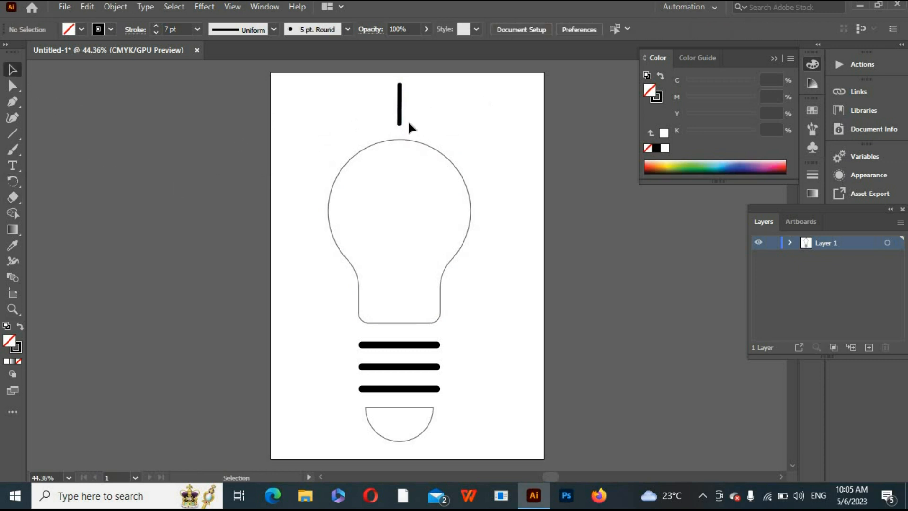
- Rotate the copied vertical line about the bulb's centre to form a slanted ray above the bulb's upper left
{"action": "left_click", "coordinate": [14, 181]}
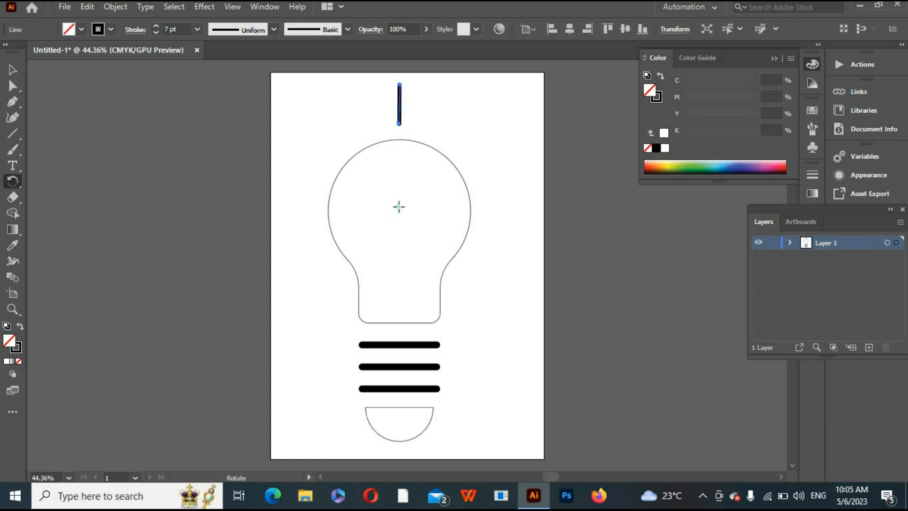
{"action": "left_click_drag", "start_coordinate": [398, 108], "coordinate": [346, 124]}
{"action": "key", "text": "v"}
{"action": "left_click", "coordinate": [421, 118]}
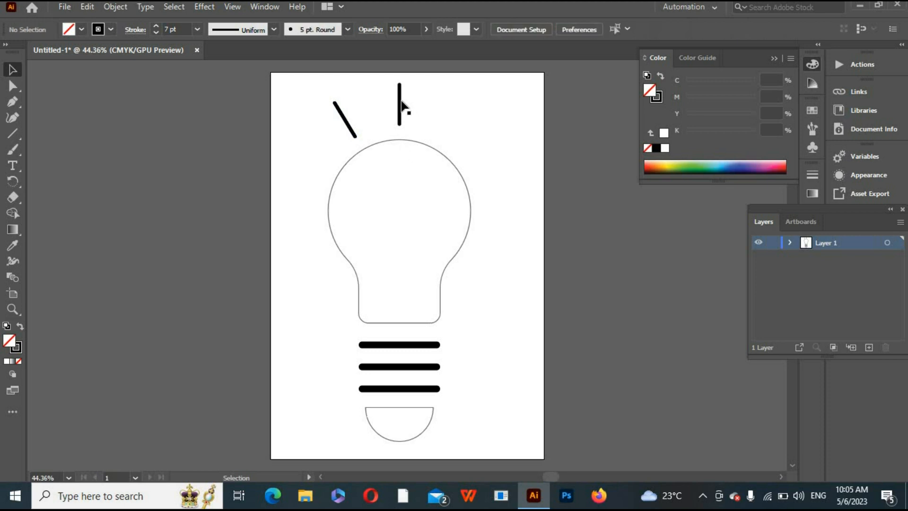
- Copy the remaining vertical ray above the bulb and paste the duplicate in front of it
{"action": "left_click", "coordinate": [400, 105]}
{"action": "left_click", "coordinate": [91, 9]}
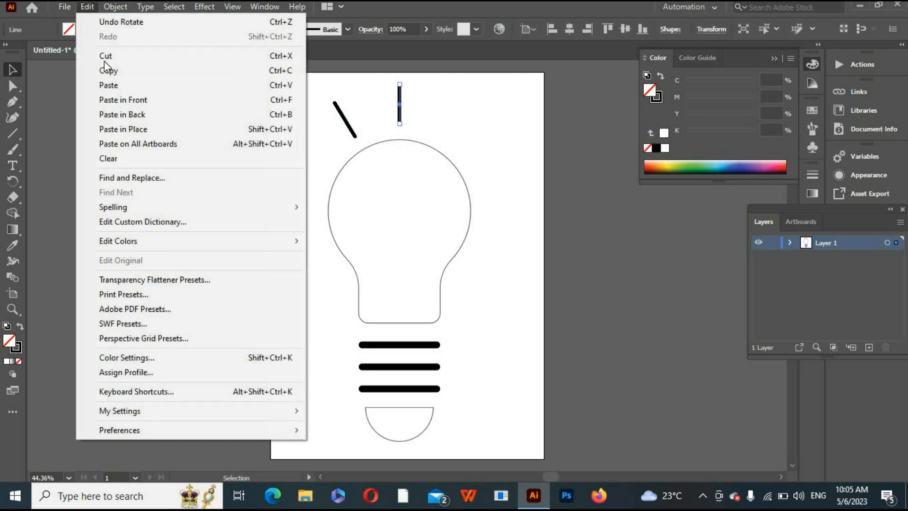
{"action": "left_click", "coordinate": [109, 70]}
{"action": "left_click", "coordinate": [88, 8]}
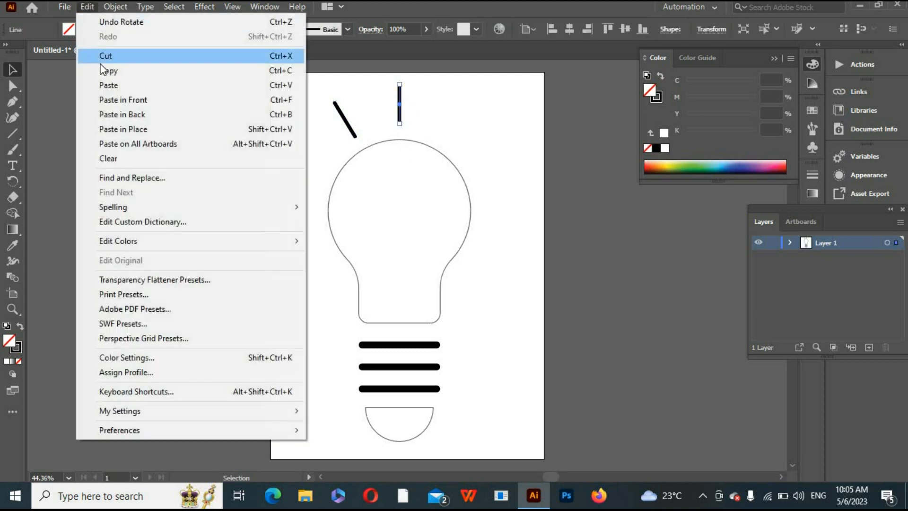
{"action": "left_click", "coordinate": [108, 100]}
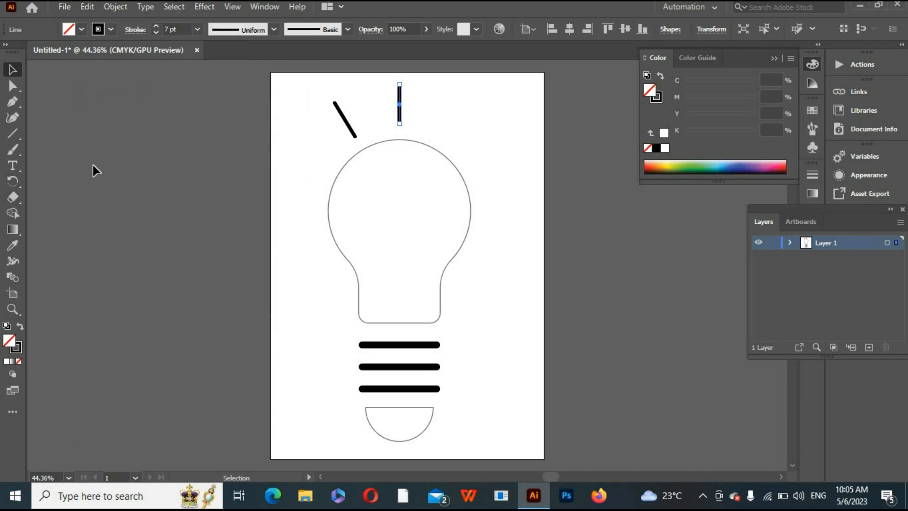
- Rotate the duplicate ray about the bulb's centre to the upper right, mirroring the slanted left ray, and deselect it
{"action": "left_click", "coordinate": [19, 183]}
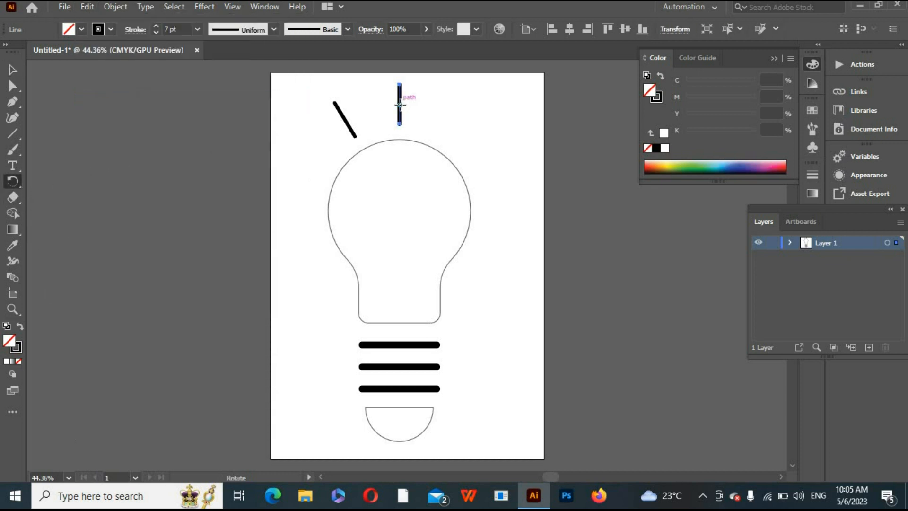
{"action": "left_click", "coordinate": [399, 211]}
{"action": "left_click_drag", "start_coordinate": [410, 100], "coordinate": [453, 122]}
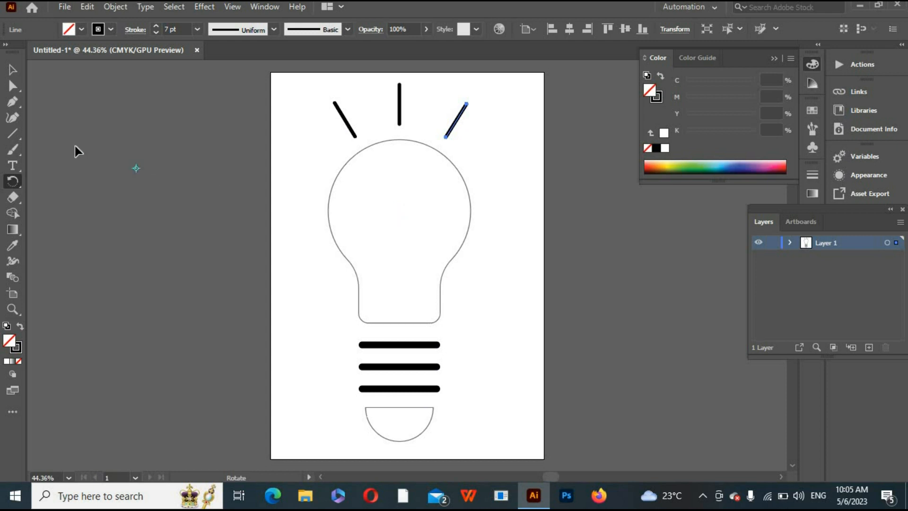
{"action": "left_click", "coordinate": [14, 70]}
{"action": "left_click", "coordinate": [200, 148]}
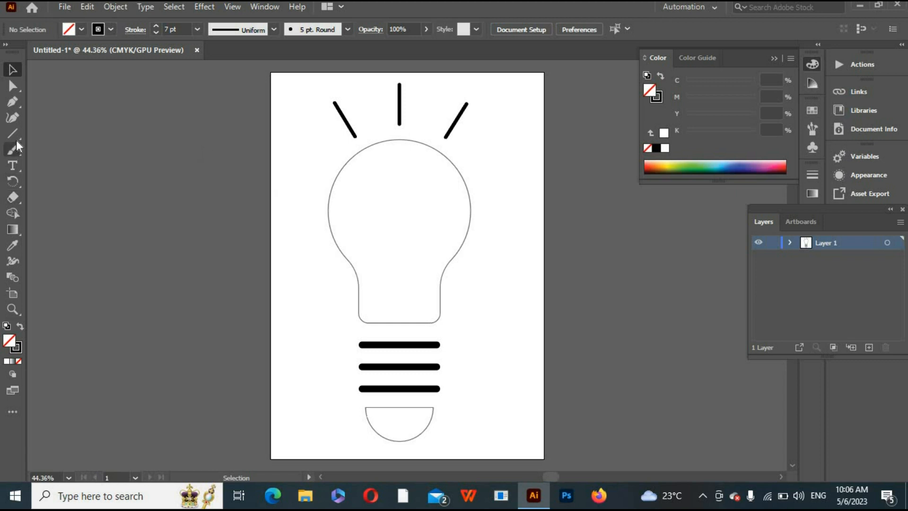
- Draw a rectangle covering the whole artboard
{"action": "left_click_drag", "start_coordinate": [18, 129], "coordinate": [52, 132]}
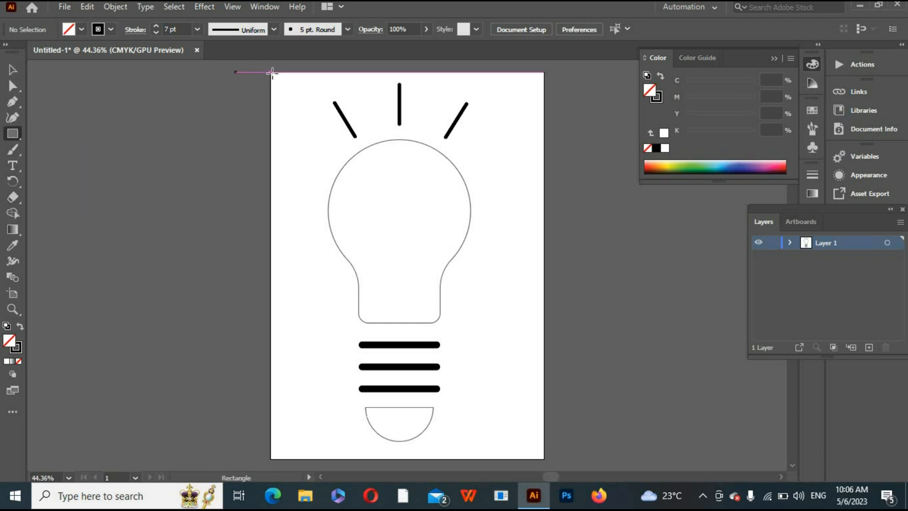
{"action": "mouse_move", "coordinate": [271, 72]}
{"action": "left_mouse_down"}
{"action": "mouse_move", "coordinate": [361, 142]}
{"action": "mouse_move", "coordinate": [492, 455]}
{"action": "mouse_move", "coordinate": [546, 459]}
{"action": "left_mouse_up"}
{"action": "left_click", "coordinate": [12, 70]}
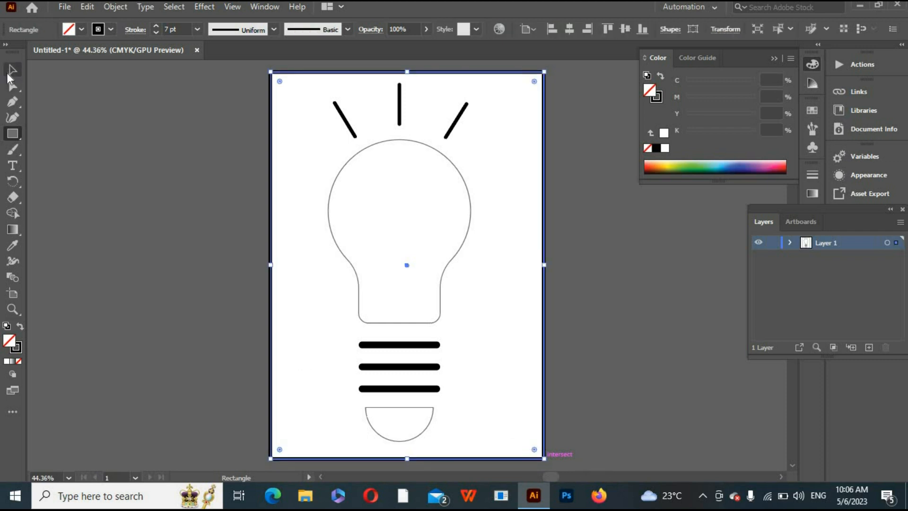
- Fill the artboard-sized rectangle with dark navy blue #050a38
{"action": "double_click", "coordinate": [11, 340]}
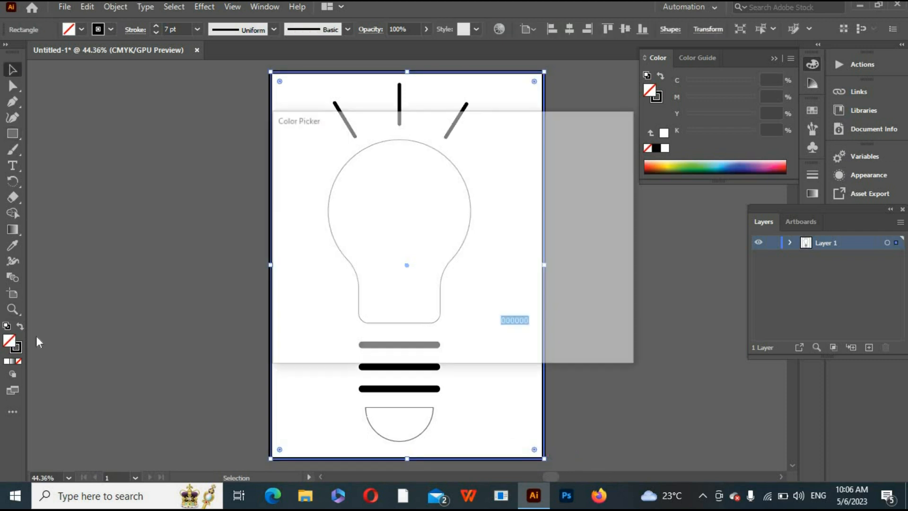
{"action": "left_click", "coordinate": [466, 217]}
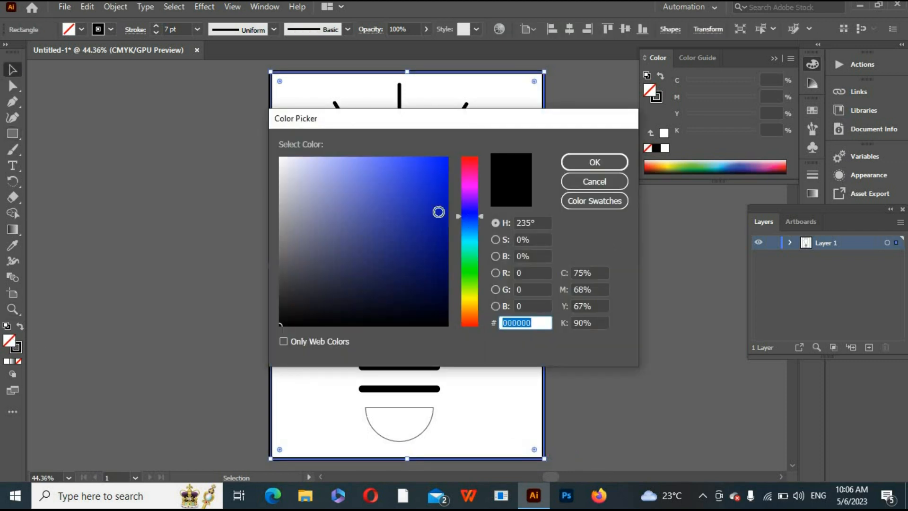
{"action": "left_click_drag", "start_coordinate": [438, 208], "coordinate": [435, 289]}
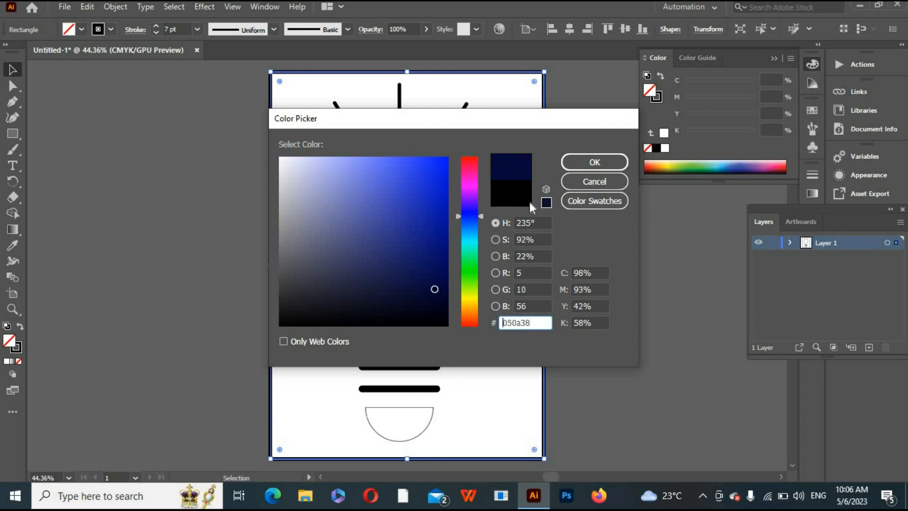
{"action": "left_click", "coordinate": [594, 161]}
{"action": "left_click", "coordinate": [592, 163]}
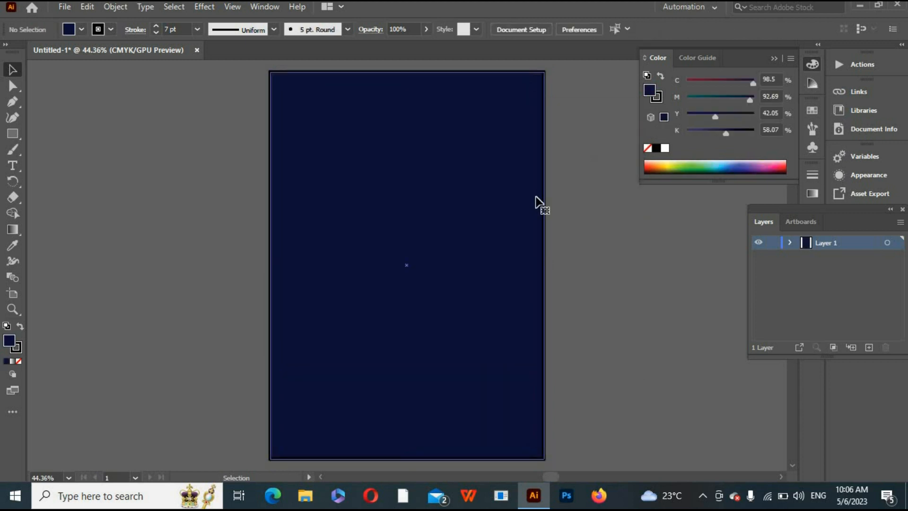
- Remove the stroke from the navy background rectangle
{"action": "left_click", "coordinate": [535, 202]}
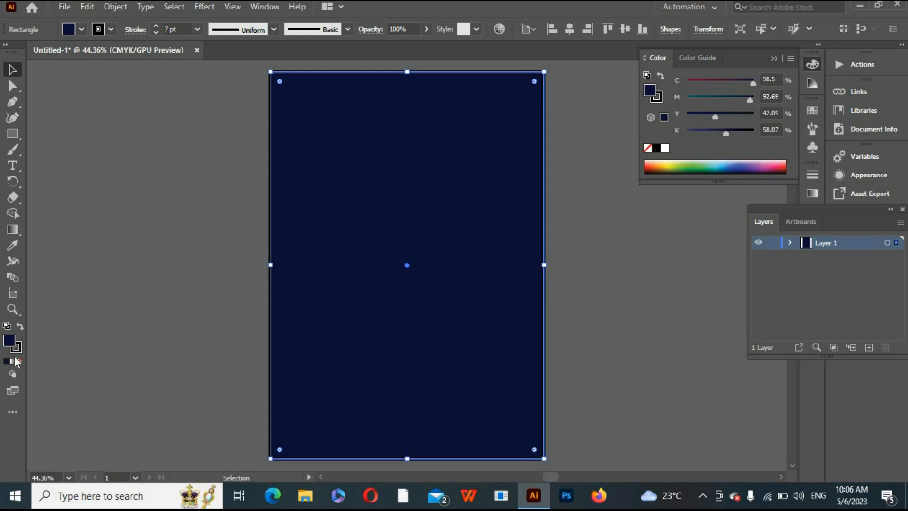
{"action": "left_click", "coordinate": [17, 350]}
{"action": "left_click", "coordinate": [19, 362]}
{"action": "left_click", "coordinate": [8, 337]}
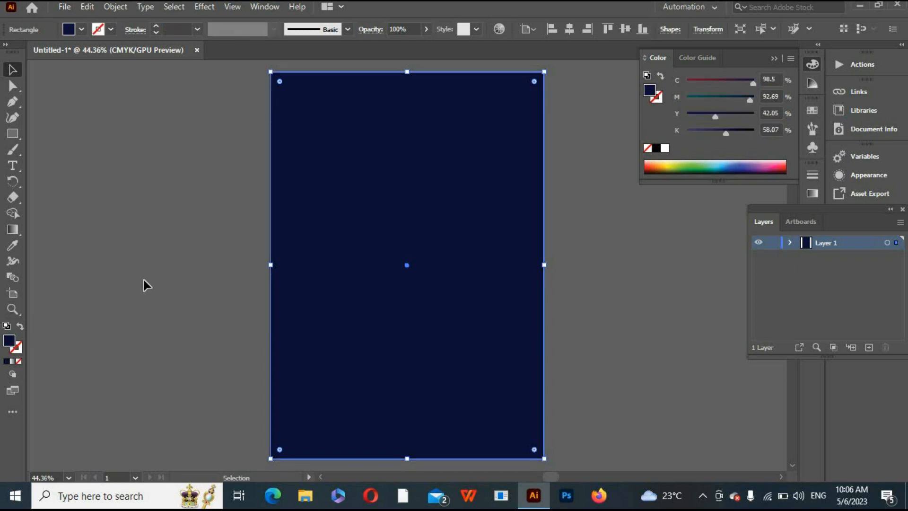
- Send the navy rectangle to the back, behind all the bulb artwork, and deselect it
{"action": "key", "text": "a"}
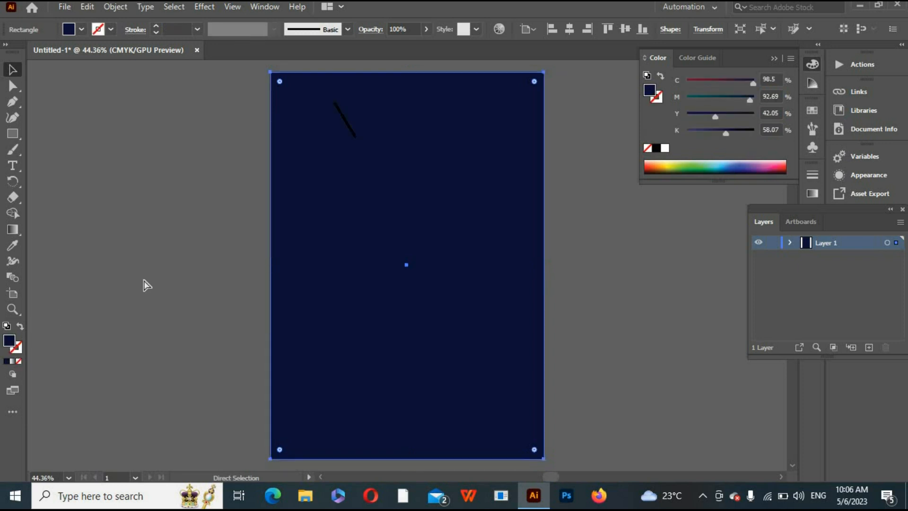
{"action": "key", "text": "ctrl+shift+bracketleft"}
{"action": "key", "text": "v"}
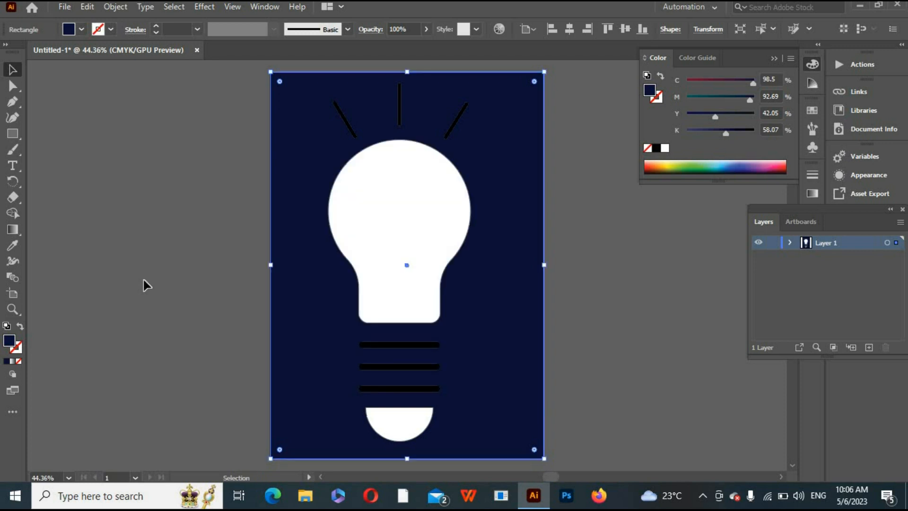
{"action": "left_click", "coordinate": [135, 282]}
- Fill the bulb's glass shape with yellow #e5ef0a
{"action": "left_click", "coordinate": [390, 254]}
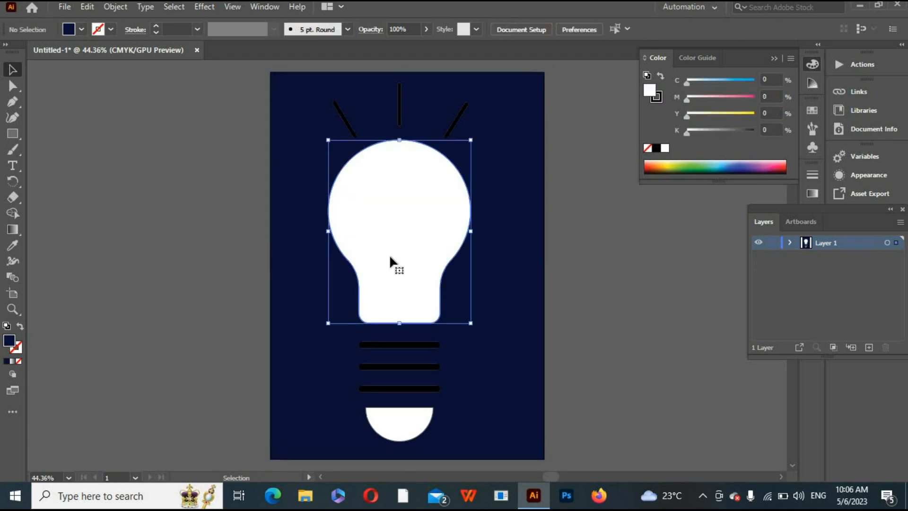
{"action": "double_click", "coordinate": [10, 340]}
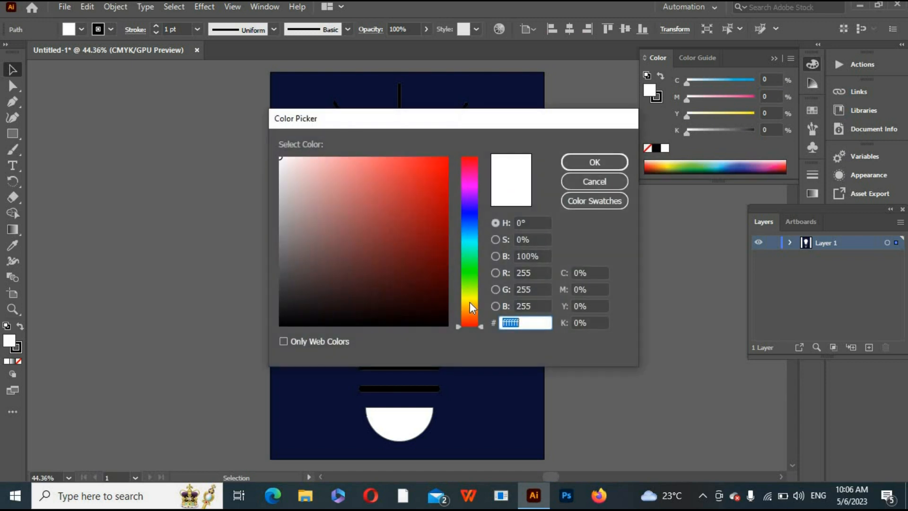
{"action": "left_click", "coordinate": [471, 303]}
{"action": "left_click_drag", "start_coordinate": [423, 239], "coordinate": [441, 163]}
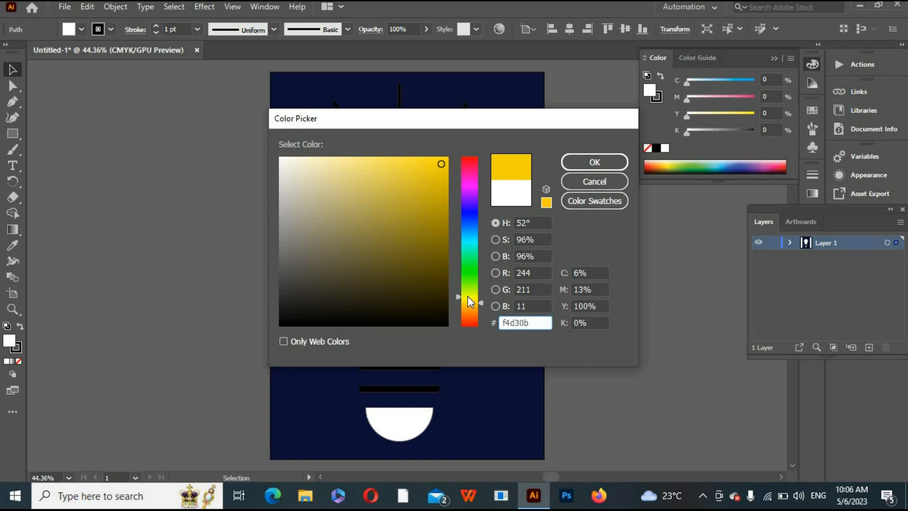
{"action": "mouse_move", "coordinate": [415, 196]}
{"action": "left_mouse_down"}
{"action": "mouse_move", "coordinate": [427, 195]}
{"action": "mouse_move", "coordinate": [442, 165]}
{"action": "left_mouse_up"}
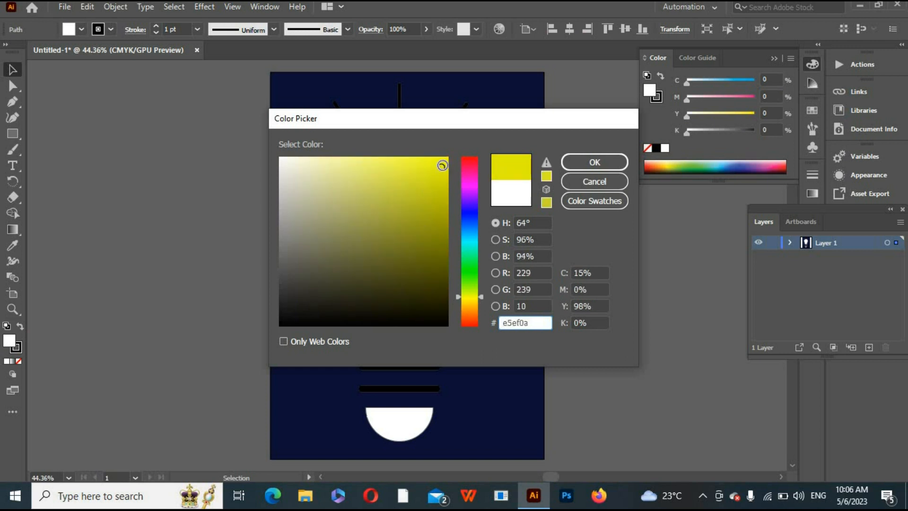
{"action": "left_click", "coordinate": [611, 161]}
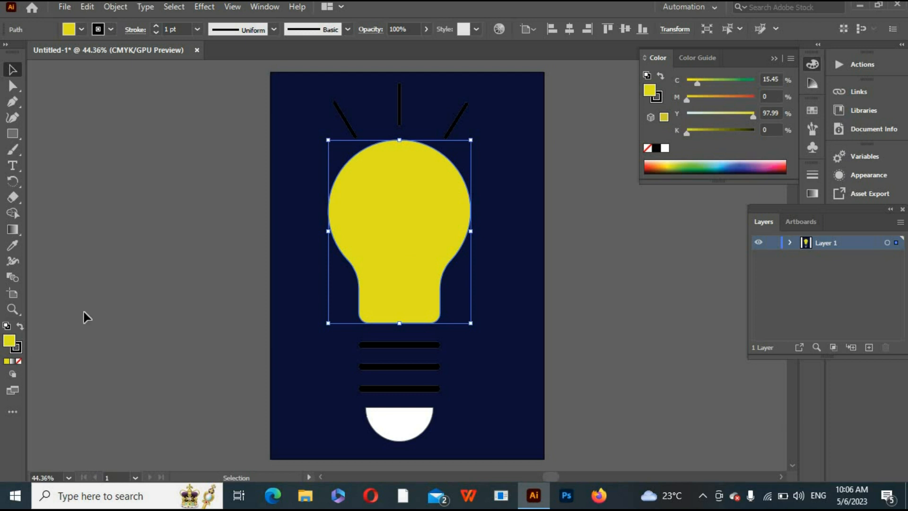
- Remove the outline from the yellow bulb shape and deselect it
{"action": "left_click", "coordinate": [18, 359]}
{"action": "left_click", "coordinate": [7, 341]}
{"action": "left_click", "coordinate": [308, 348]}
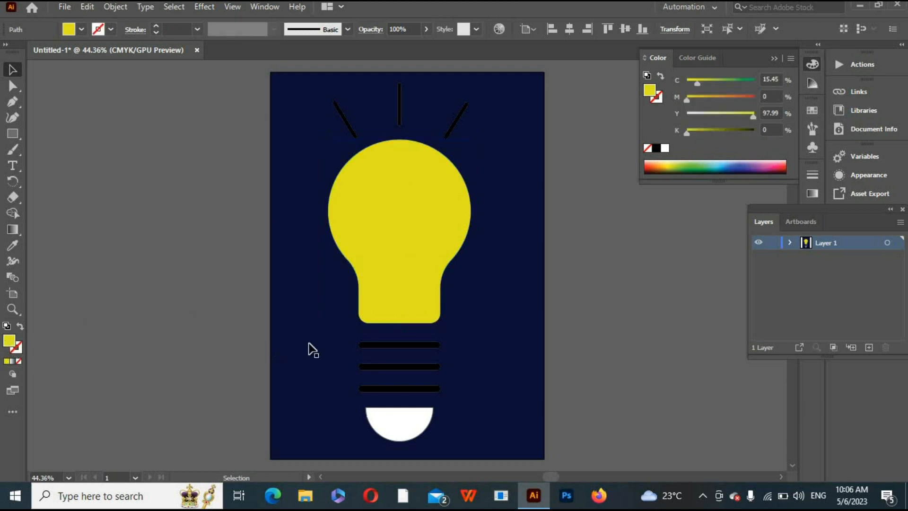
- Select the three base bars together and fill them with grey #939389
{"action": "left_click", "coordinate": [373, 346]}
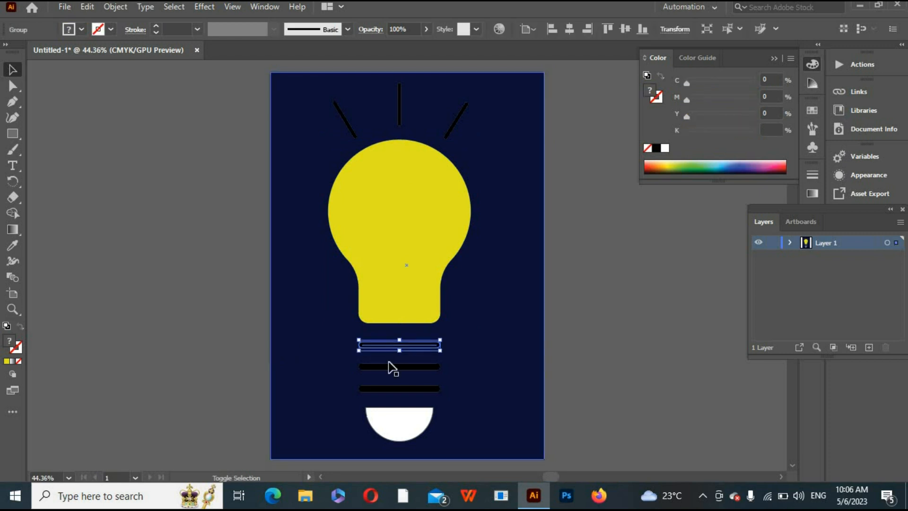
{"action": "left_click", "coordinate": [390, 367], "text": "shift"}
{"action": "left_click", "coordinate": [393, 388], "text": "shift"}
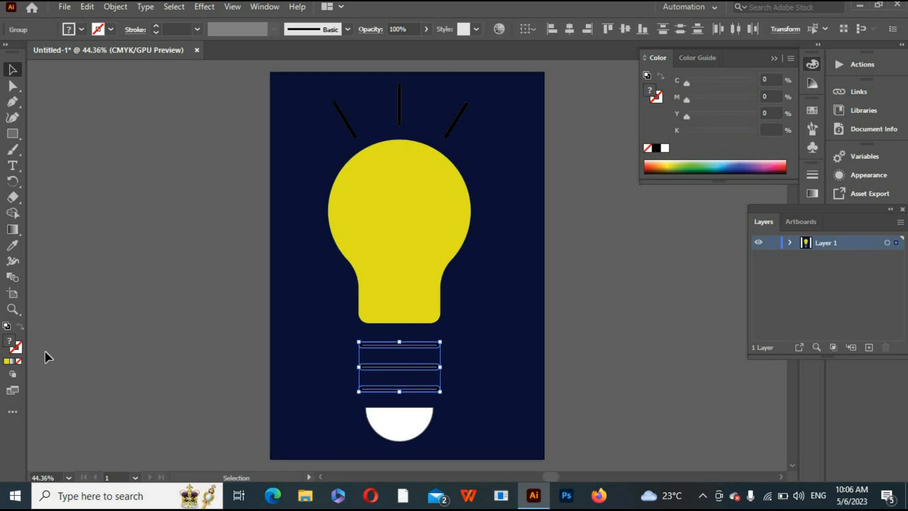
{"action": "double_click", "coordinate": [8, 343]}
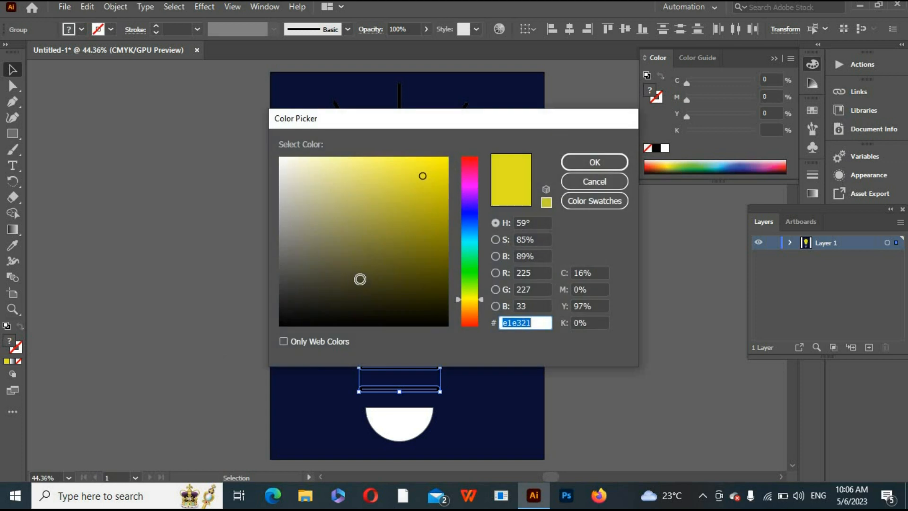
{"action": "left_click_drag", "start_coordinate": [360, 277], "coordinate": [290, 228]}
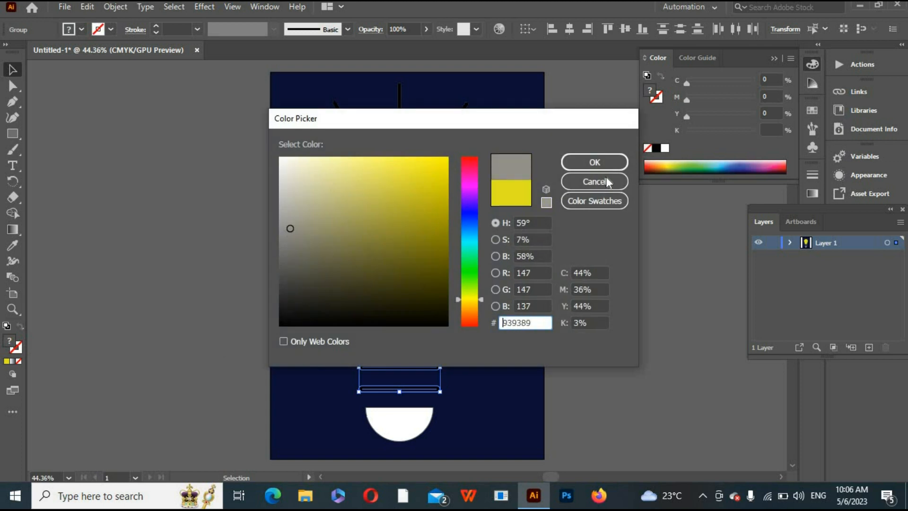
{"action": "left_click", "coordinate": [594, 162]}
{"action": "left_click", "coordinate": [203, 331]}
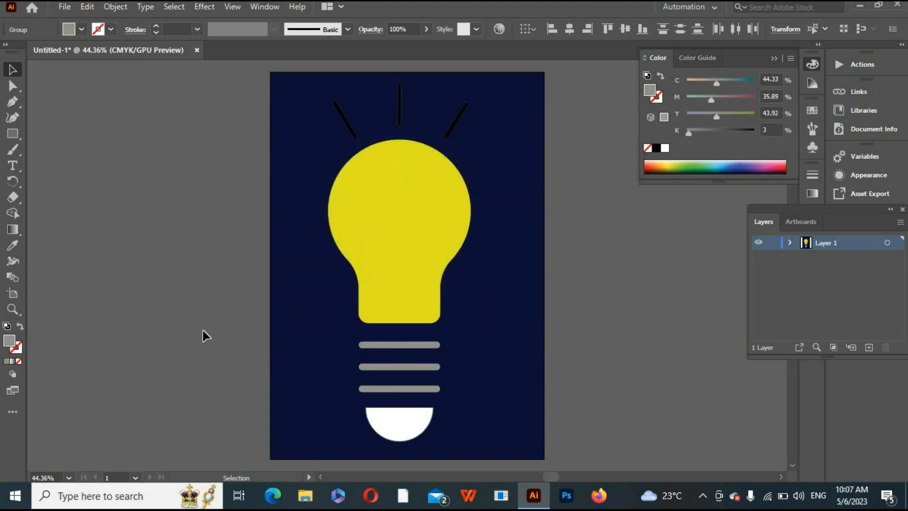
- Try to colour the three light rays above the bulb with off-white fill #f4f4f2 and no stroke
{"action": "left_click", "coordinate": [347, 121]}
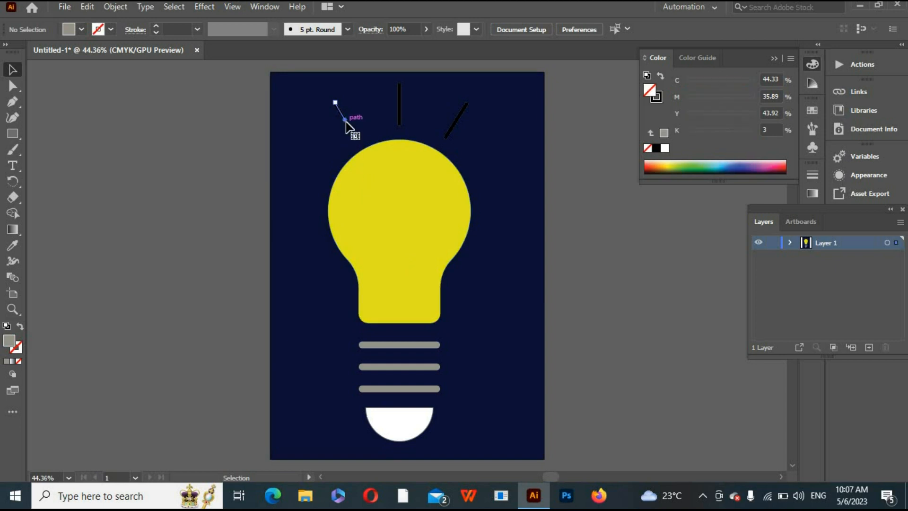
{"action": "left_click", "coordinate": [400, 114], "text": "shift"}
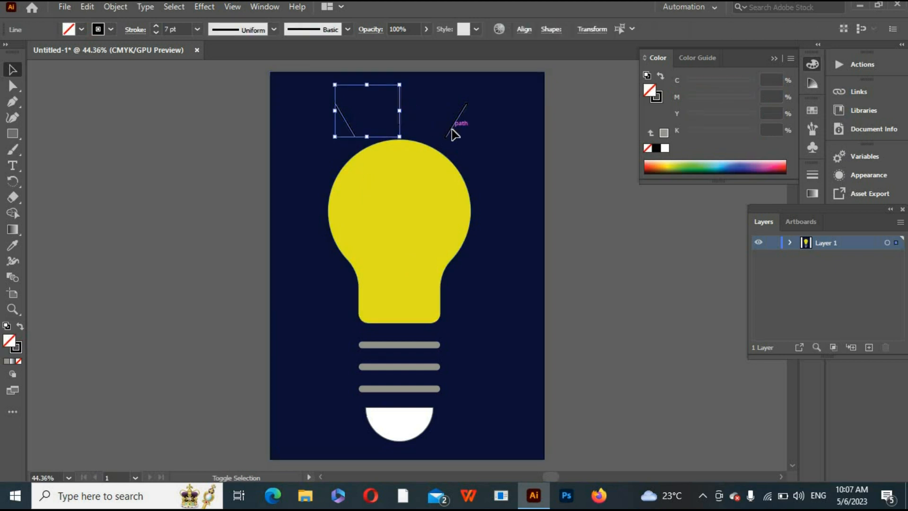
{"action": "left_click", "coordinate": [453, 126], "text": "shift"}
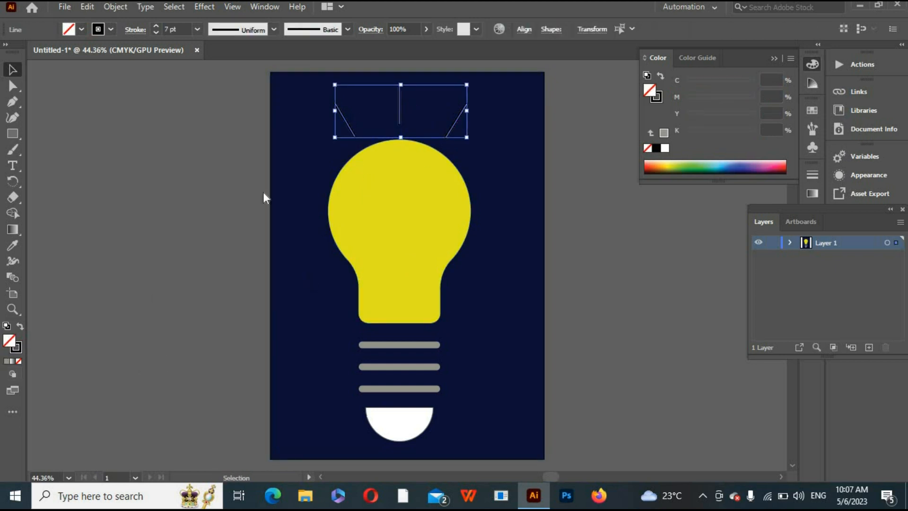
{"action": "left_click_drag", "start_coordinate": [292, 175], "coordinate": [281, 163]}
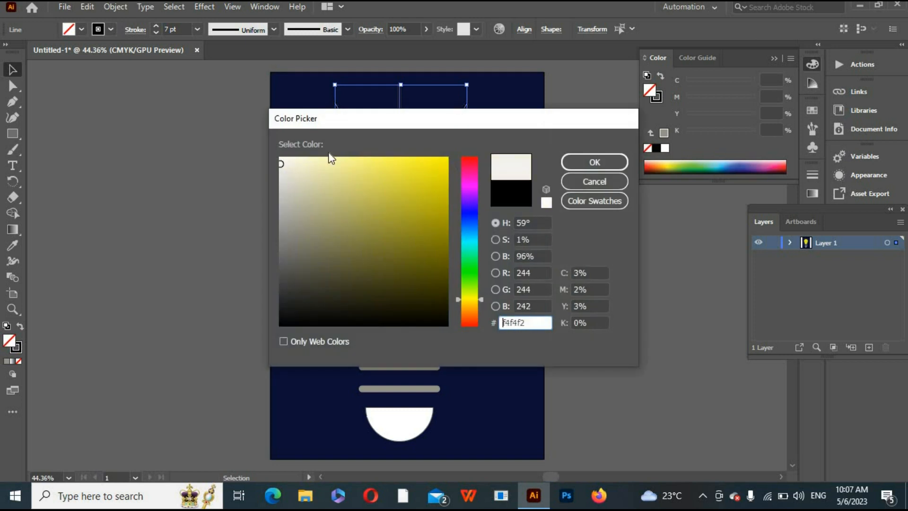
{"action": "left_click", "coordinate": [577, 159]}
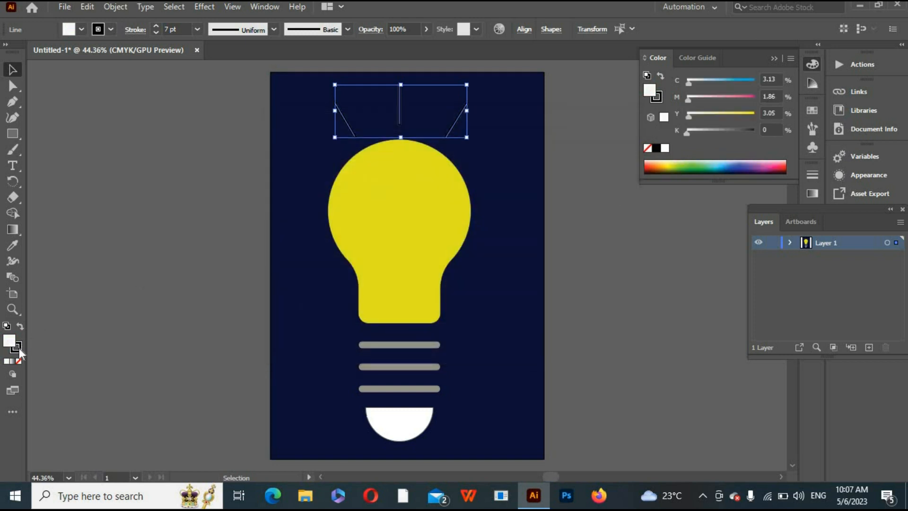
{"action": "left_click", "coordinate": [18, 362]}
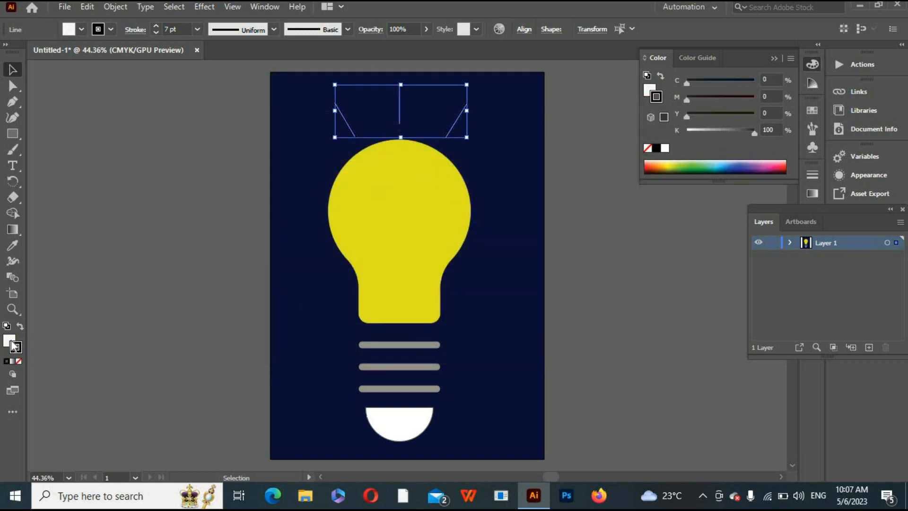
{"action": "left_click", "coordinate": [134, 279]}
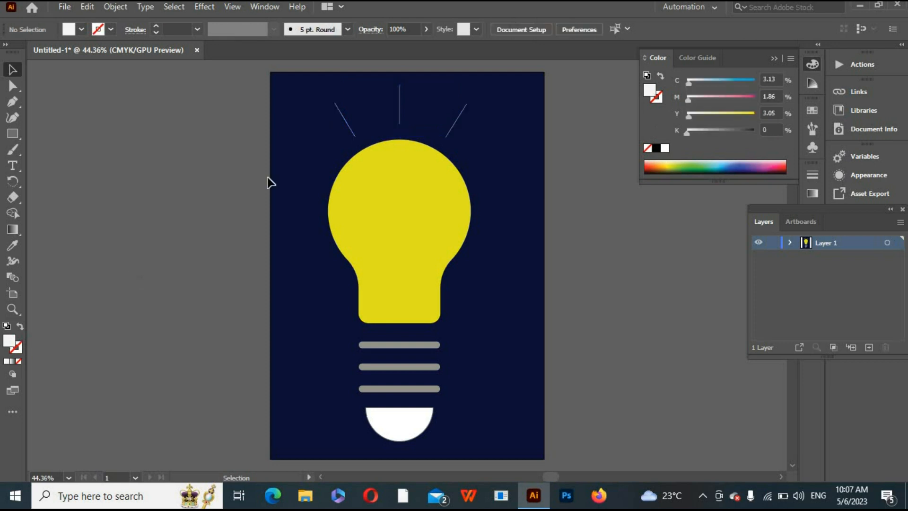
- Select the three light rays together and raise their stroke weight to 13 pt
{"action": "left_click", "coordinate": [345, 120]}
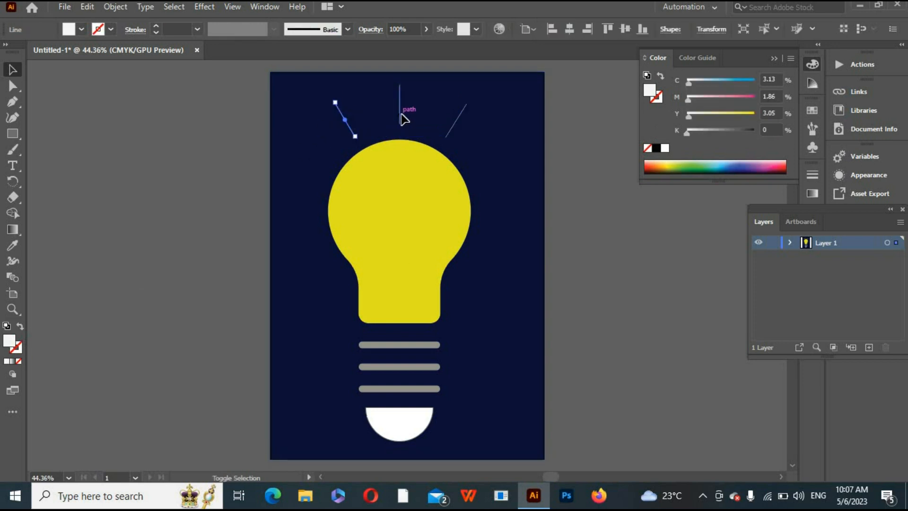
{"action": "left_click", "coordinate": [400, 115], "text": "shift"}
{"action": "left_click", "coordinate": [453, 126], "text": "shift"}
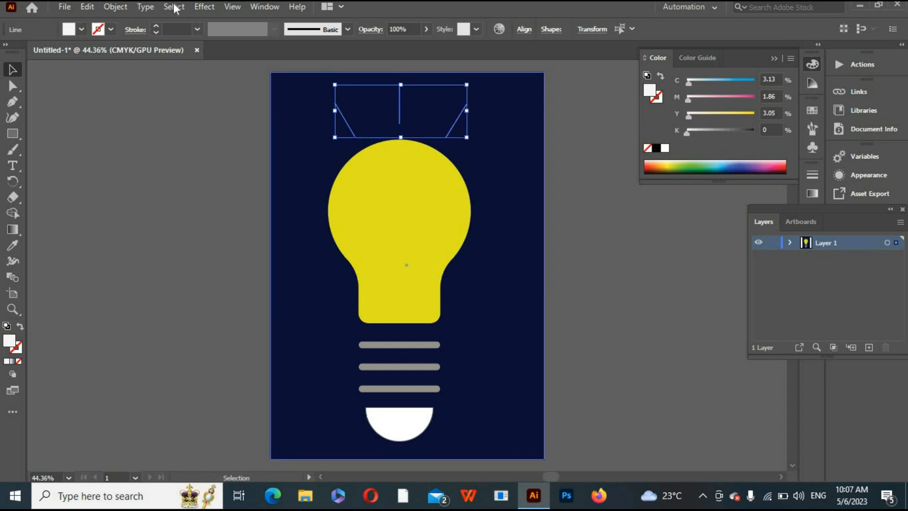
{"action": "left_click", "coordinate": [156, 27]}
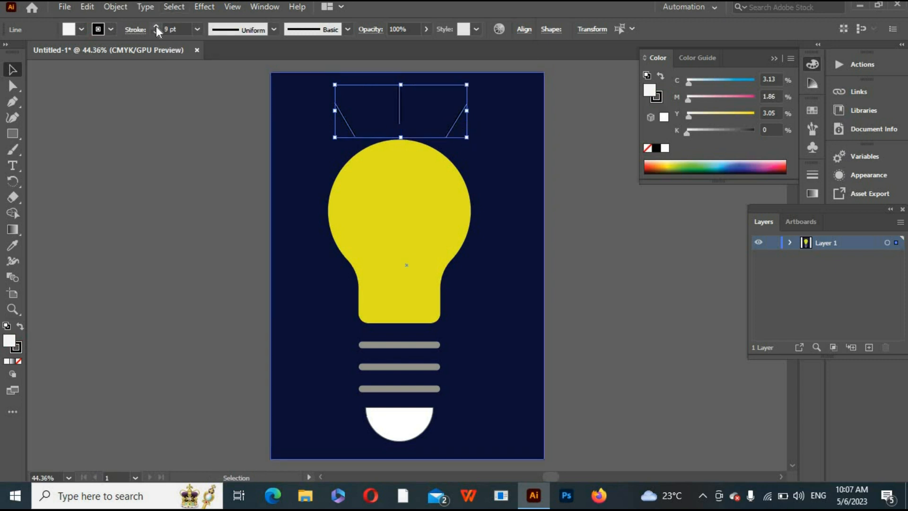
{"action": "left_click", "coordinate": [156, 27]}
{"action": "left_click", "coordinate": [156, 26]}
{"action": "left_click", "coordinate": [156, 27]}
{"action": "left_click", "coordinate": [156, 26]}
{"action": "left_click", "coordinate": [163, 166]}
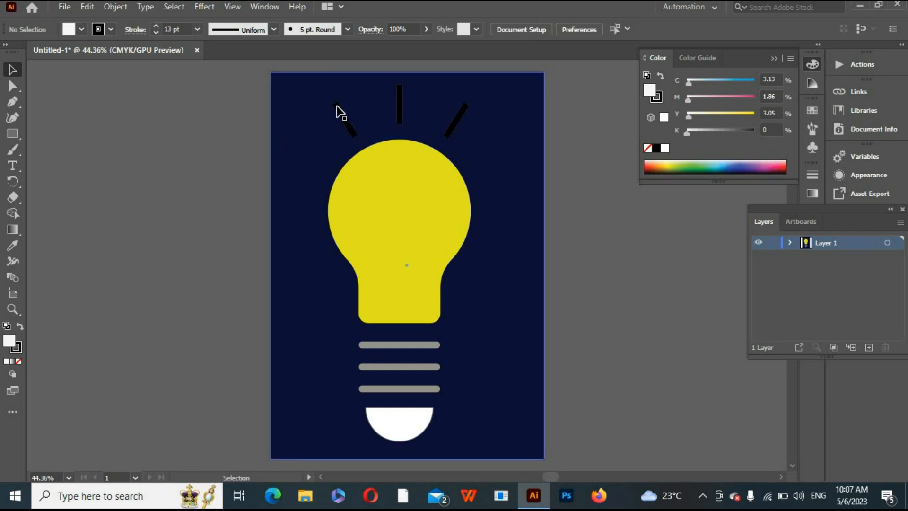
- Undo the ray edits, the grey bar fill and the bulb's outline removal, keep the bulb's yellow fill, and deselect it
{"action": "left_click", "coordinate": [337, 152], "text": "ctrl"}
{"action": "key", "text": "ctrl+z"}
{"action": "key", "text": "ctrl+z"}
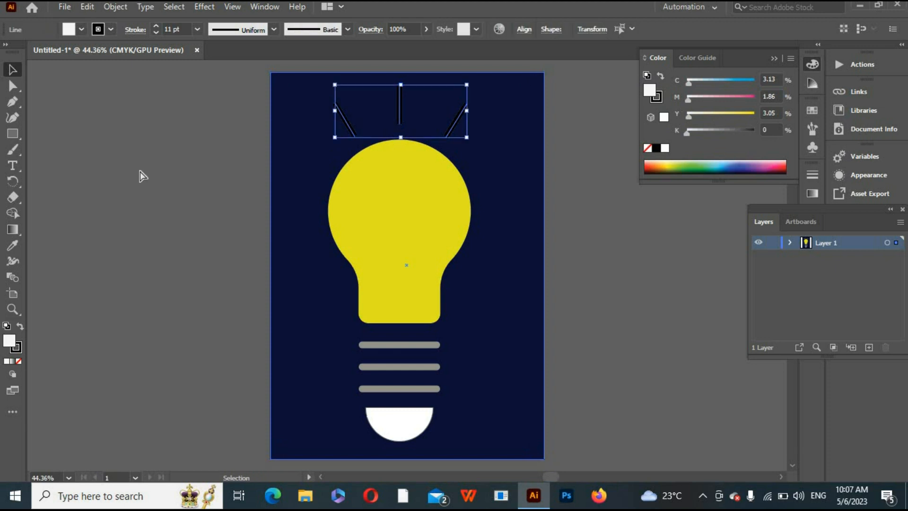
{"action": "key", "text": "a"}
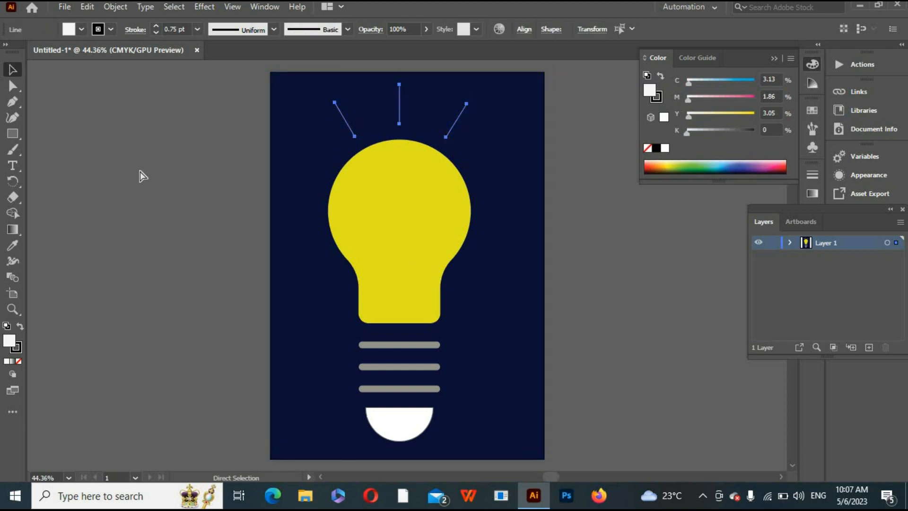
{"action": "key", "text": "ctrl+z"}
{"action": "key", "text": "ctrl+z"}
{"action": "left_click", "coordinate": [158, 170]}
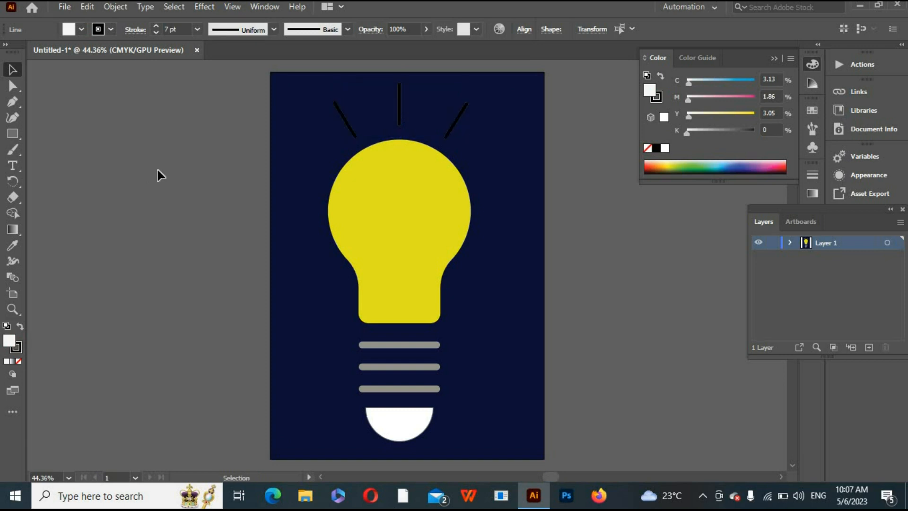
{"action": "key", "text": "ctrl+z"}
{"action": "key", "text": "ctrl+z"}
{"action": "key", "text": "ctrl+z"}
{"action": "key", "text": "ctrl+z"}
{"action": "key", "text": "ctrl+z"}
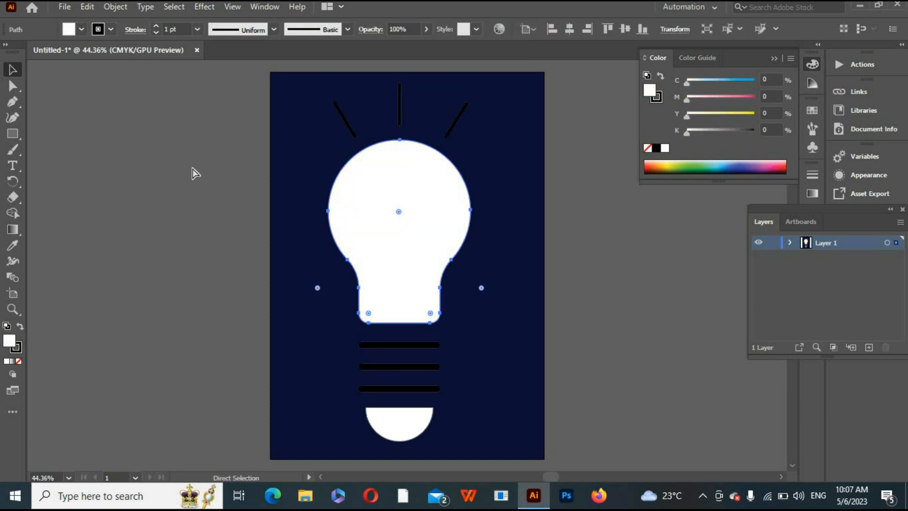
{"action": "key", "text": "ctrl+shift+z"}
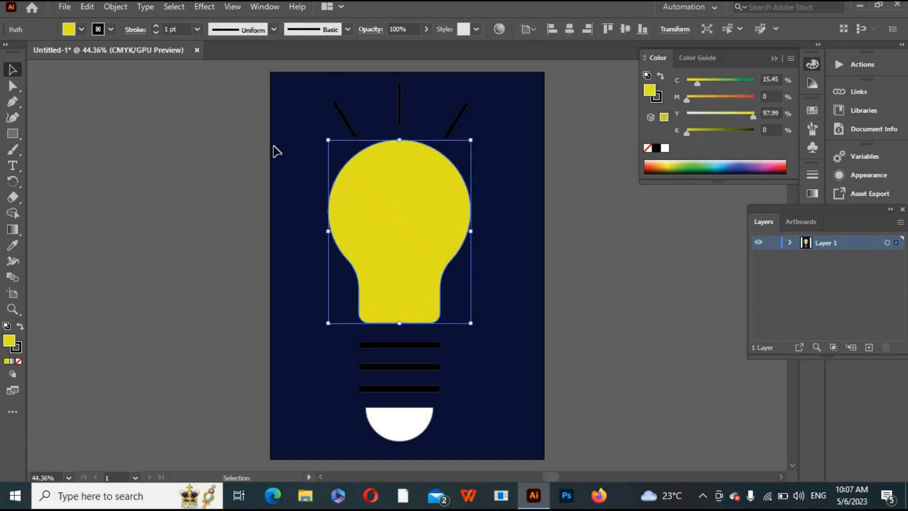
{"action": "left_click", "coordinate": [268, 147]}
{"action": "left_click", "coordinate": [344, 121]}
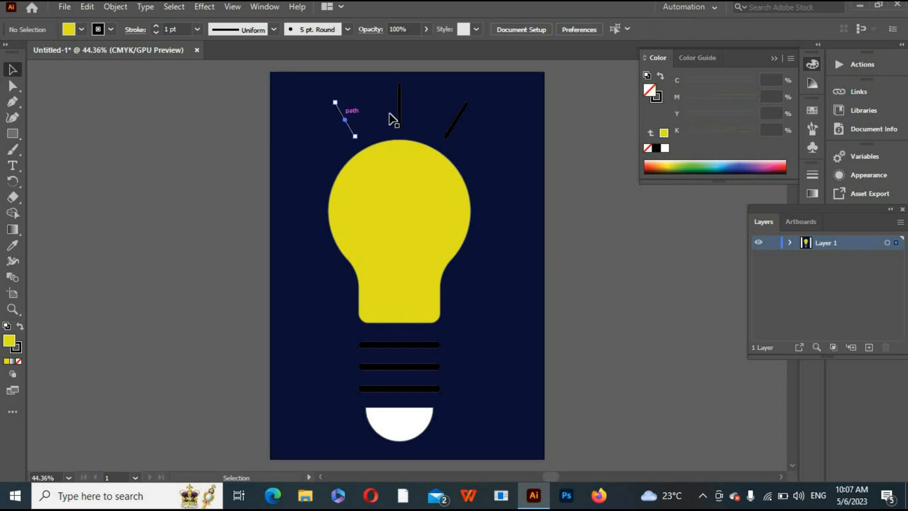
{"action": "left_click", "coordinate": [400, 100], "text": "shift"}
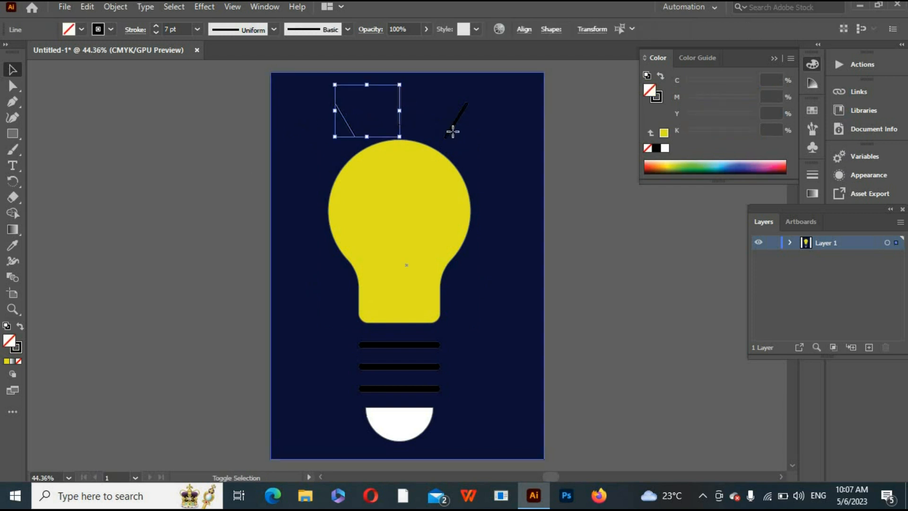
{"action": "left_click", "coordinate": [453, 134], "text": "shift"}
{"action": "left_click", "coordinate": [67, 221]}
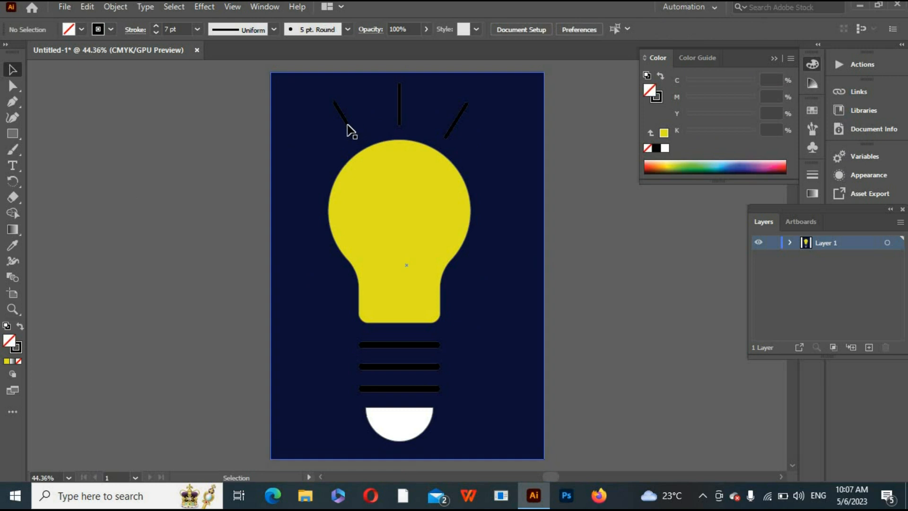
- Select the three light rays together and convert their strokes to filled shapes with Outline Stroke
{"action": "left_click", "coordinate": [348, 127]}
{"action": "left_click", "coordinate": [401, 108], "text": "shift"}
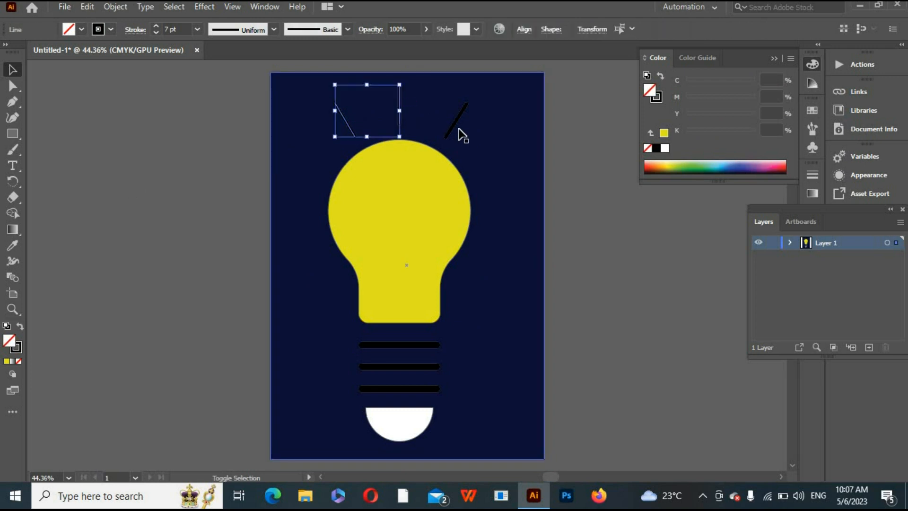
{"action": "left_click", "coordinate": [455, 121], "text": "shift"}
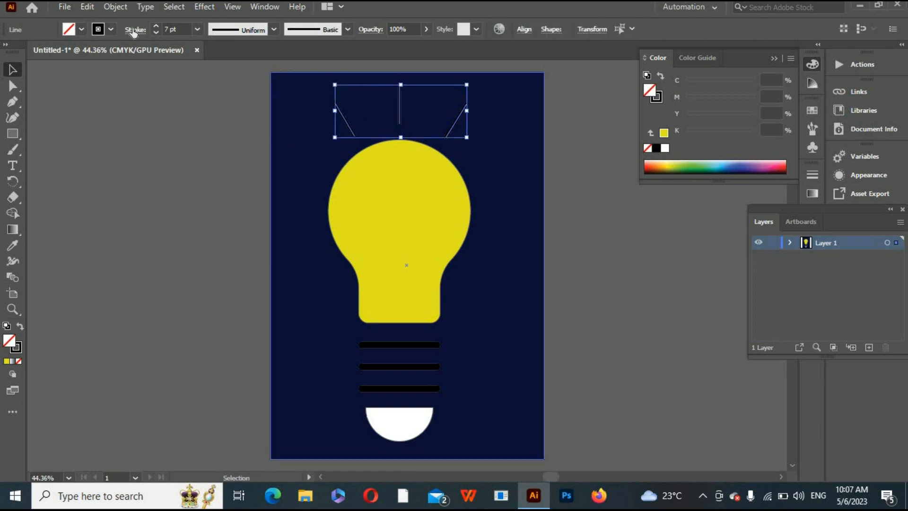
{"action": "left_click", "coordinate": [134, 30]}
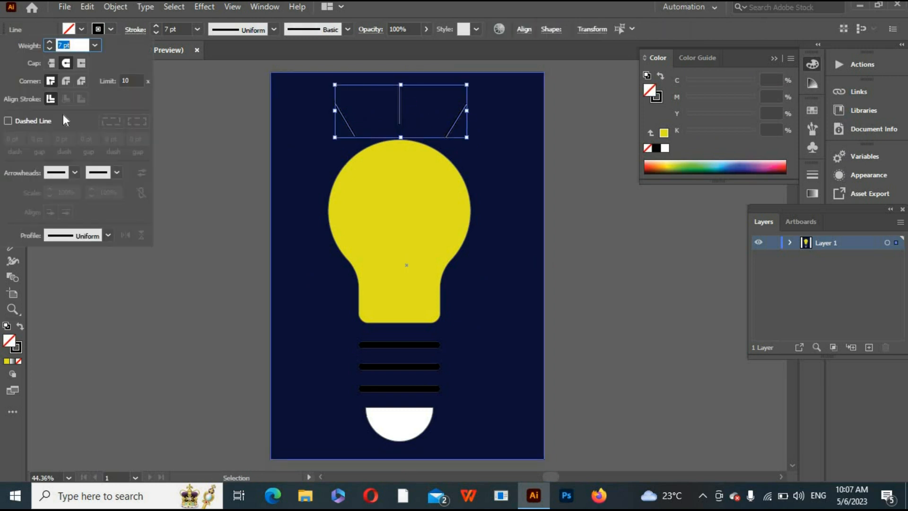
{"action": "left_click", "coordinate": [146, 323]}
{"action": "left_click", "coordinate": [119, 9]}
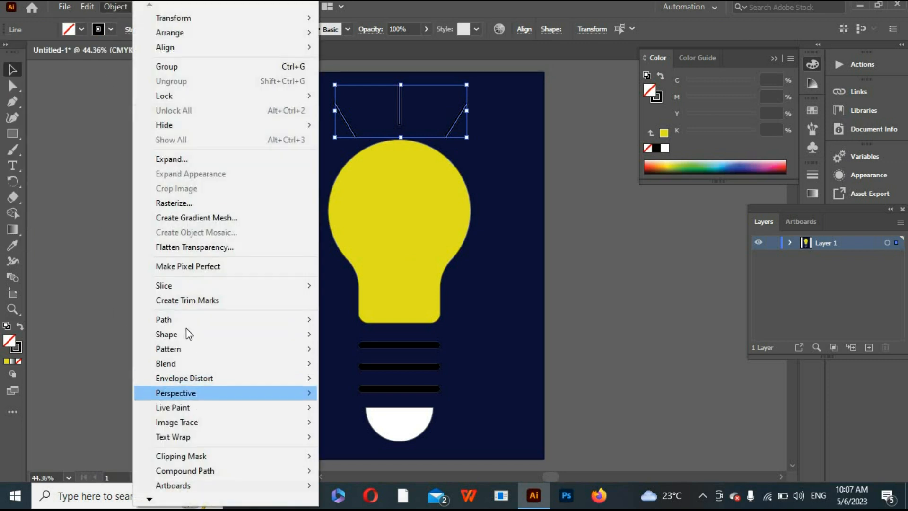
{"action": "mouse_move", "coordinate": [185, 321]}
{"action": "left_click", "coordinate": [358, 353]}
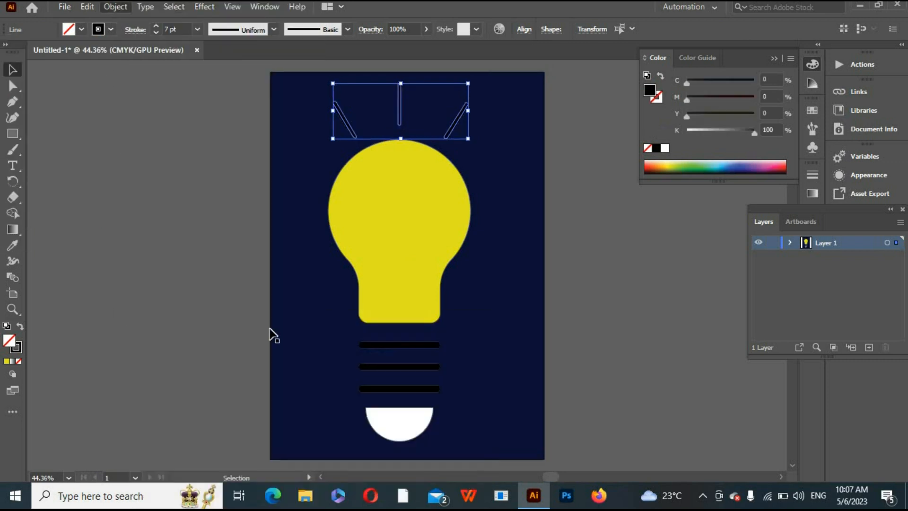
- Fill the three outlined light rays with off-white #f4edef and deselect them
{"action": "double_click", "coordinate": [9, 340]}
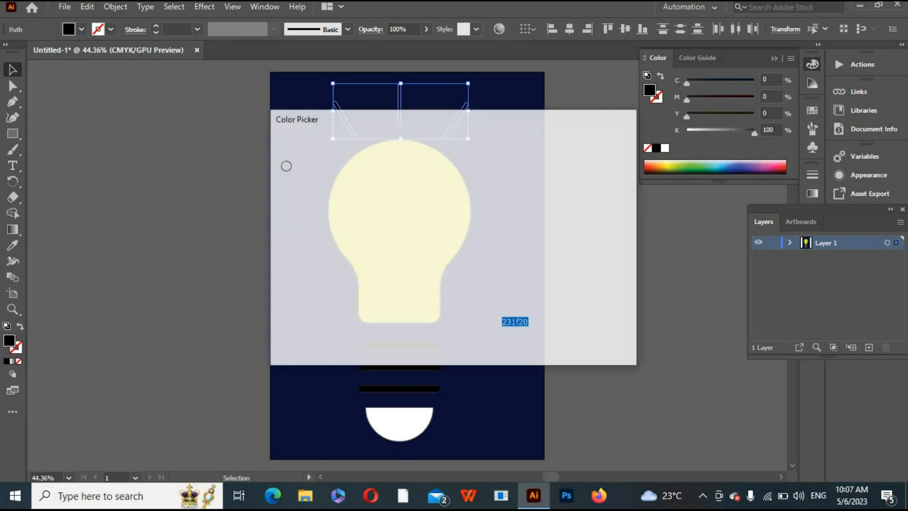
{"action": "left_click_drag", "start_coordinate": [294, 172], "coordinate": [283, 162]}
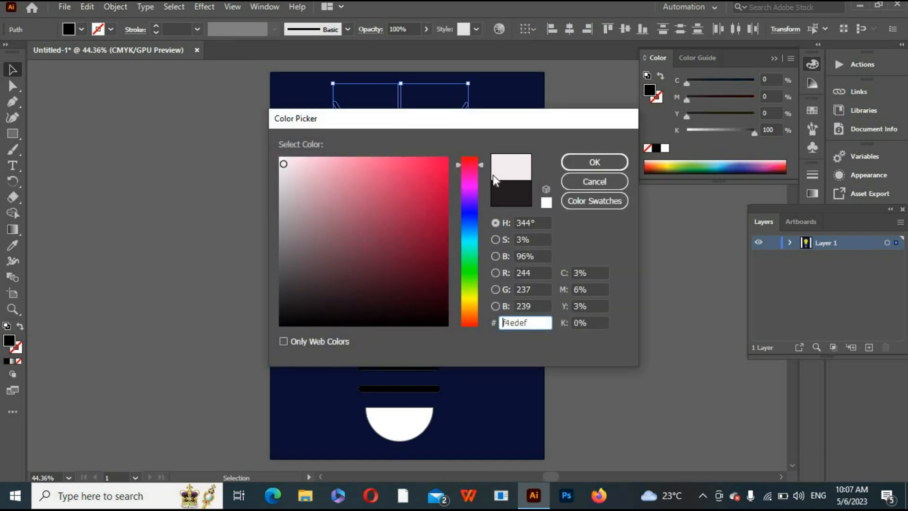
{"action": "left_click", "coordinate": [594, 162]}
{"action": "left_click", "coordinate": [160, 241]}
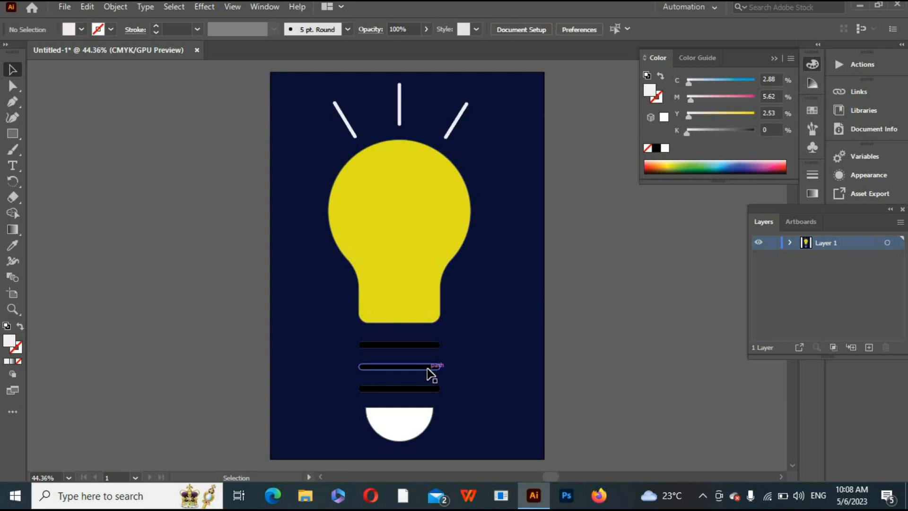
- Show the artwork in full-screen mode without the surrounding interface to examine the bulb icon
{"action": "key", "text": "f"}
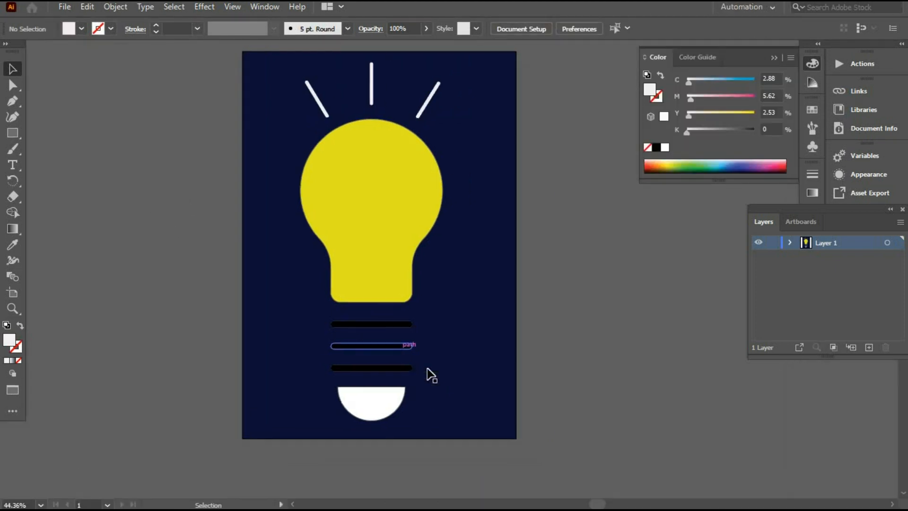
{"action": "key", "text": "f"}
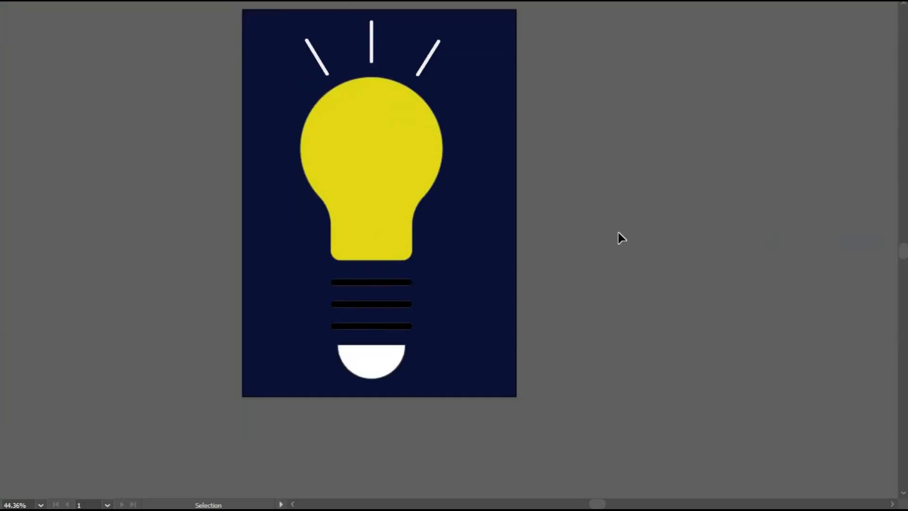